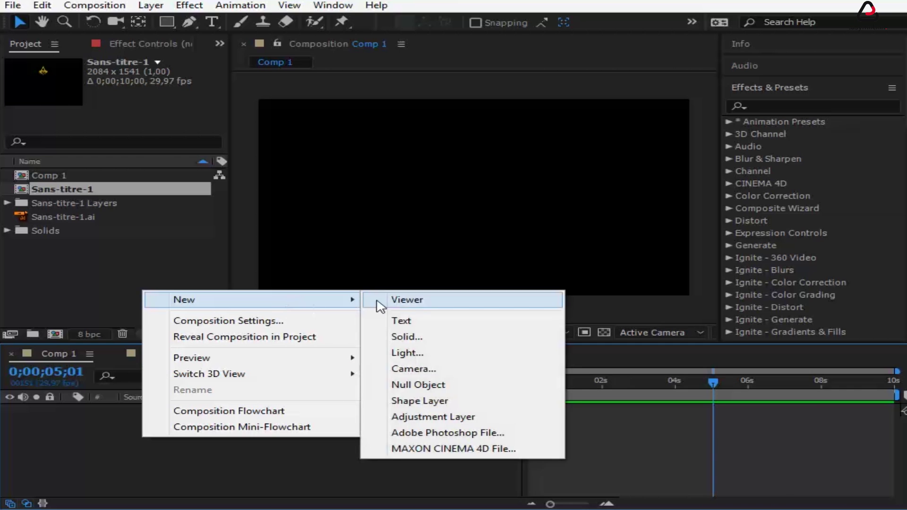
Create a black 1920 x 1080 px solid named bg in Comp 1.
left_click(419, 340)
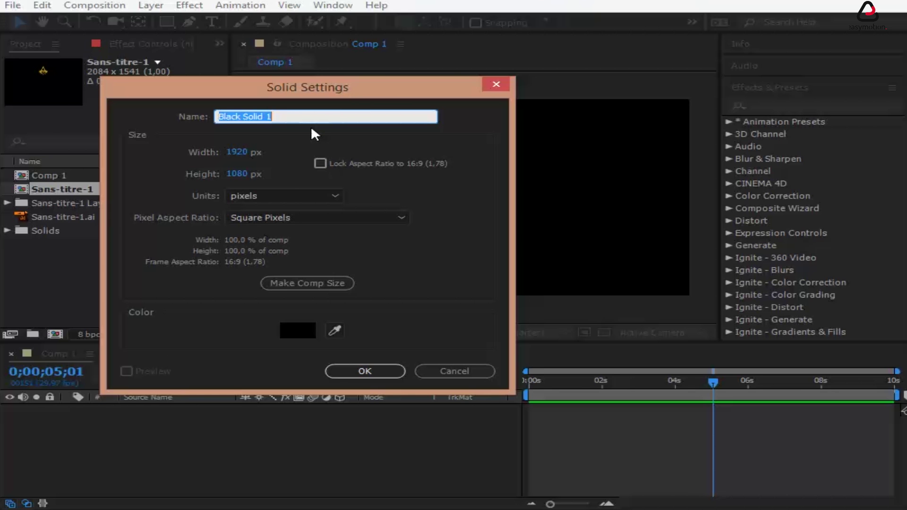
type("bg")
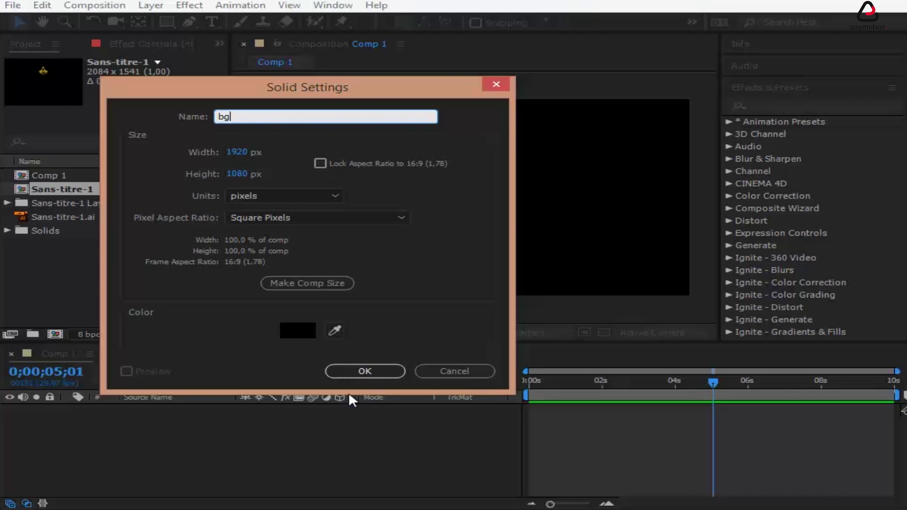
left_click(365, 370)
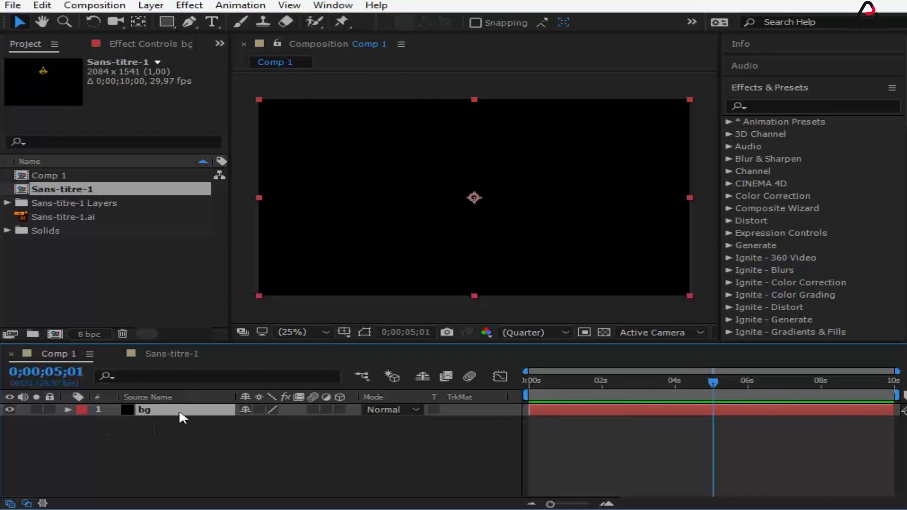
Add the Sans-titre-1 composition above the bg layer in Comp 1 and move its logo down toward the frame's centre.
left_click(79, 260)
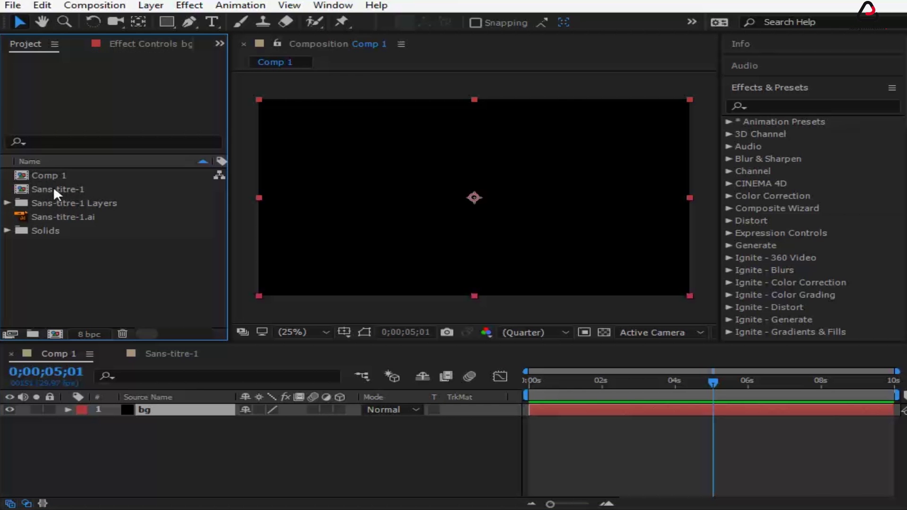
left_click(53, 188)
left_click_drag(53, 188, 122, 409)
double_click(142, 409)
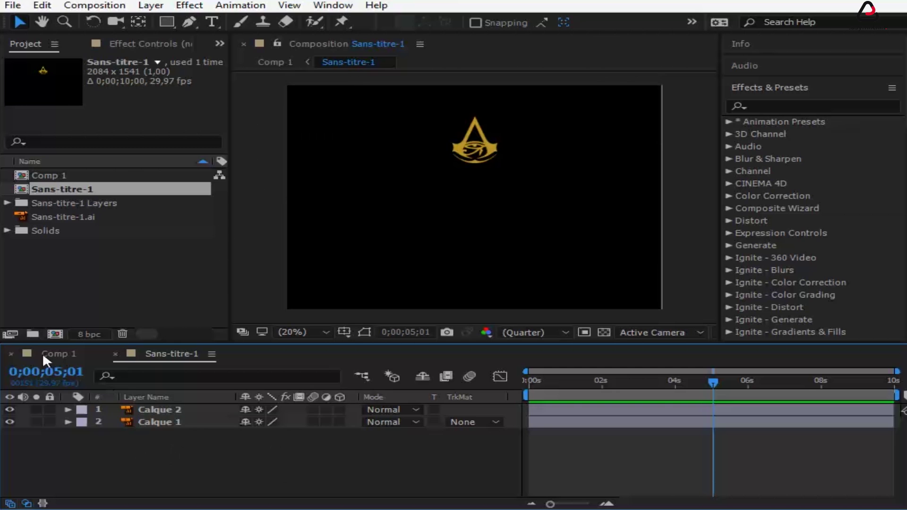
left_click(45, 353)
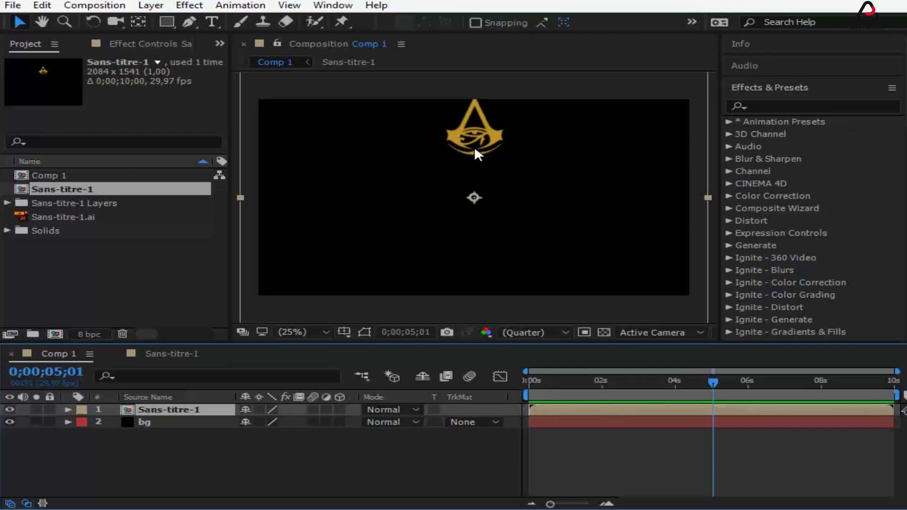
left_click_drag(457, 136, 460, 177)
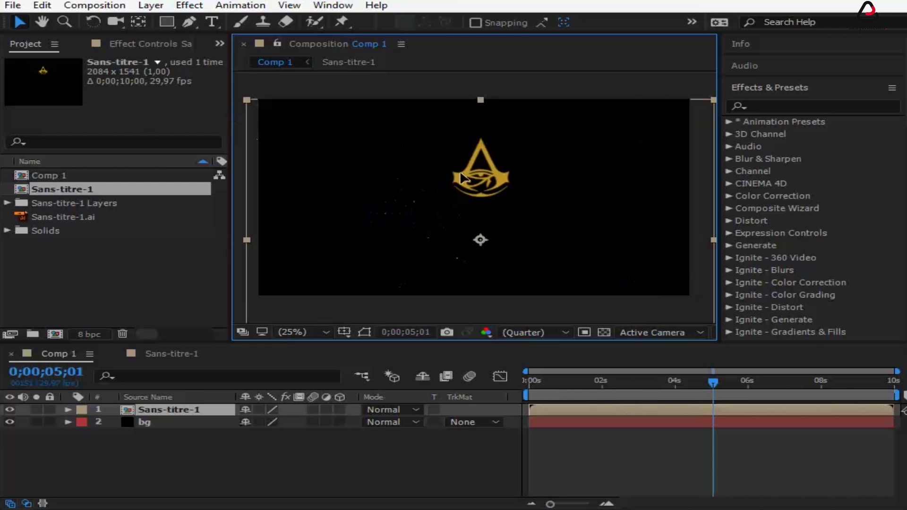
Pre-compose the Sans-titre-1 layer as Sans-titre-1 Comp 1, moving all attributes into the new composition.
right_click(174, 409)
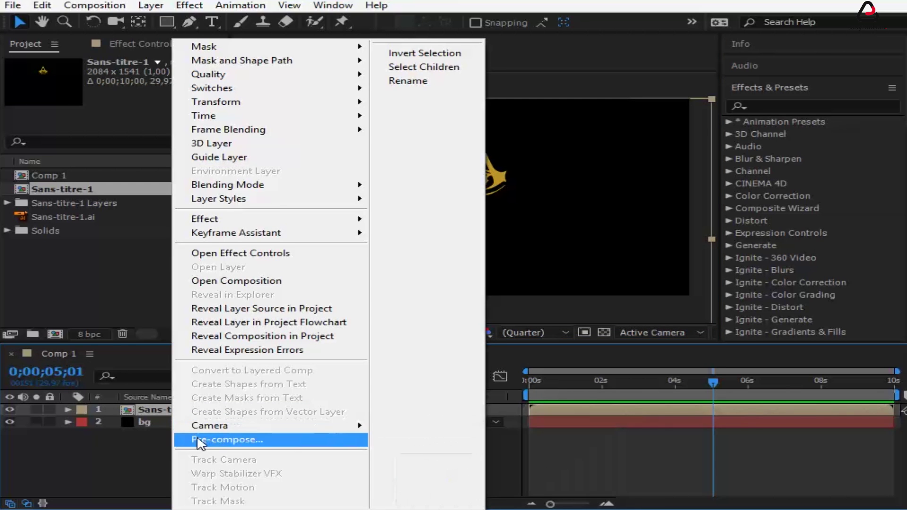
left_click(199, 441)
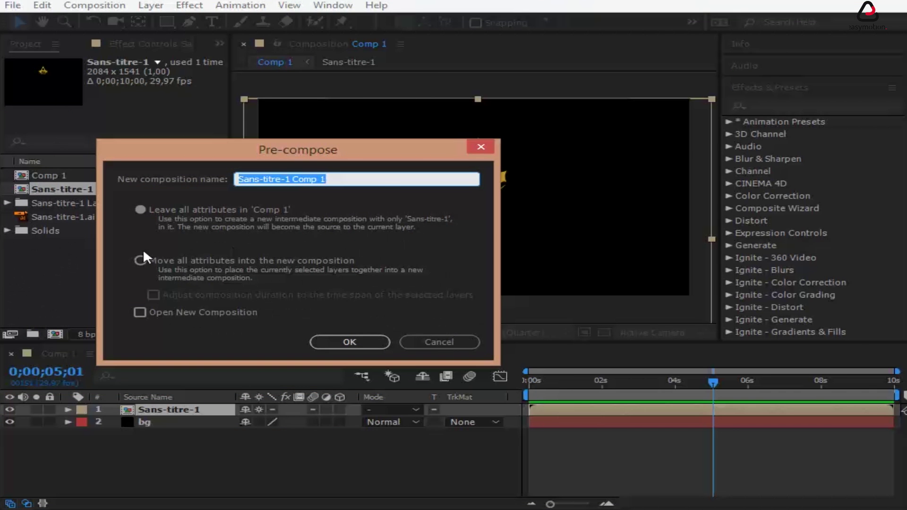
left_click(140, 261)
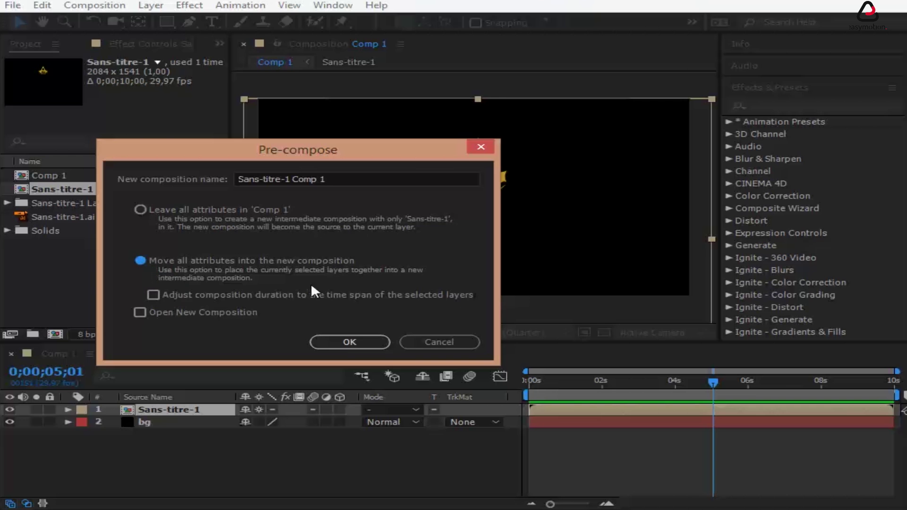
left_click(348, 342)
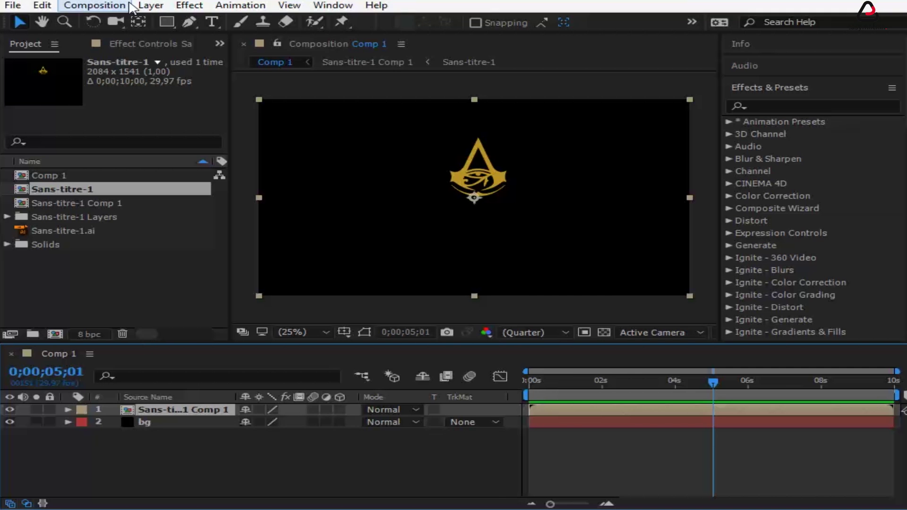
Auto-trace the pre-composed logo layer on the current frame using the Alpha channel, without applying it to a new layer.
left_click(155, 5)
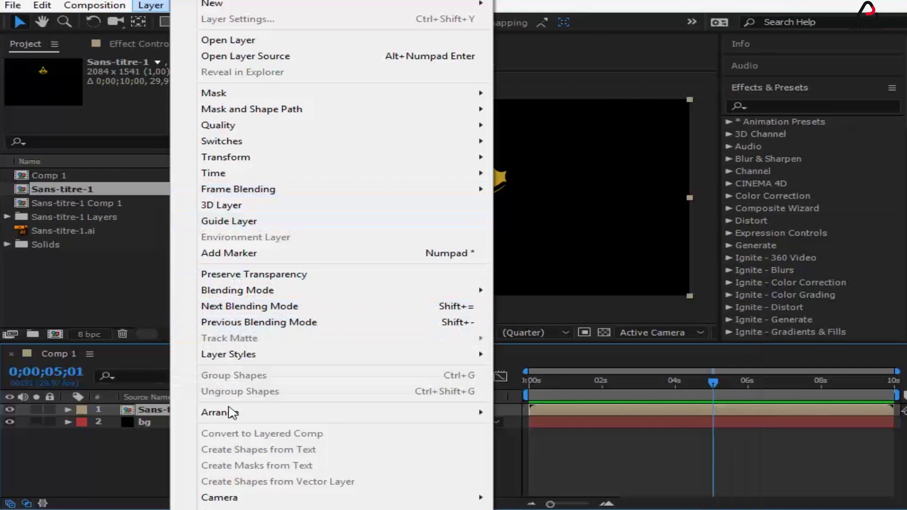
left_click(222, 508)
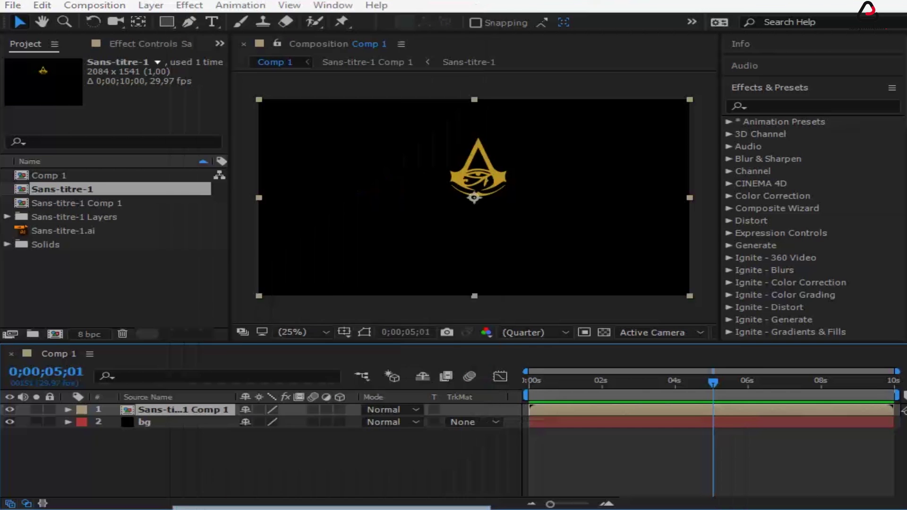
left_click_drag(302, 87, 299, 71)
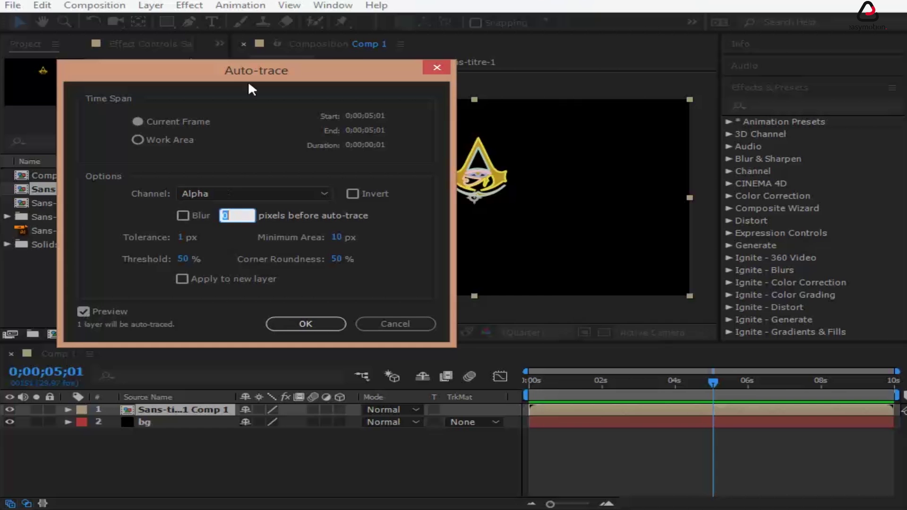
left_click_drag(248, 72, 223, 75)
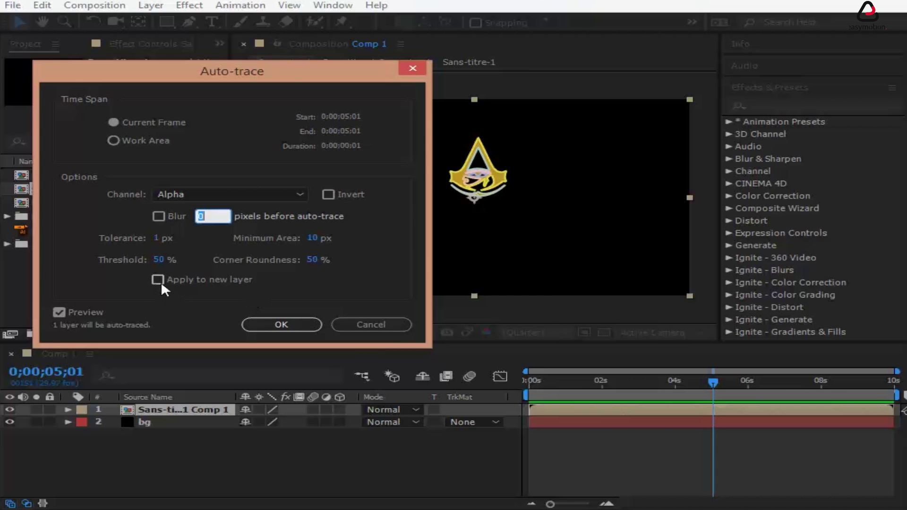
left_click(274, 324)
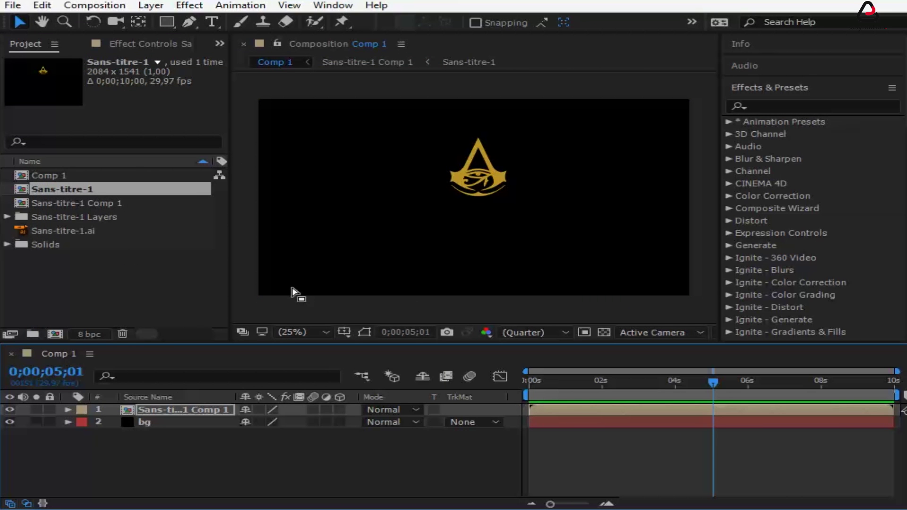
Find the Video Copilot Saber effect and apply it to the pre-composed logo layer.
left_click(779, 107)
type("s")
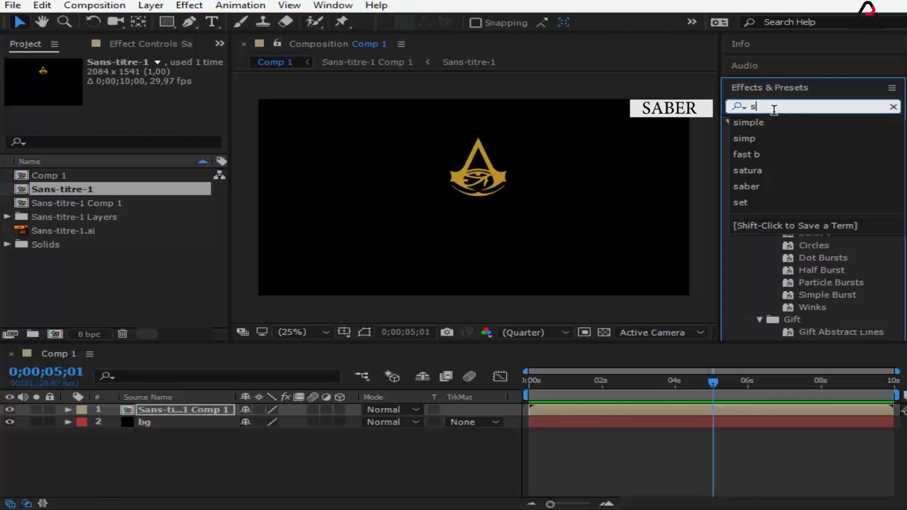
type("alb")
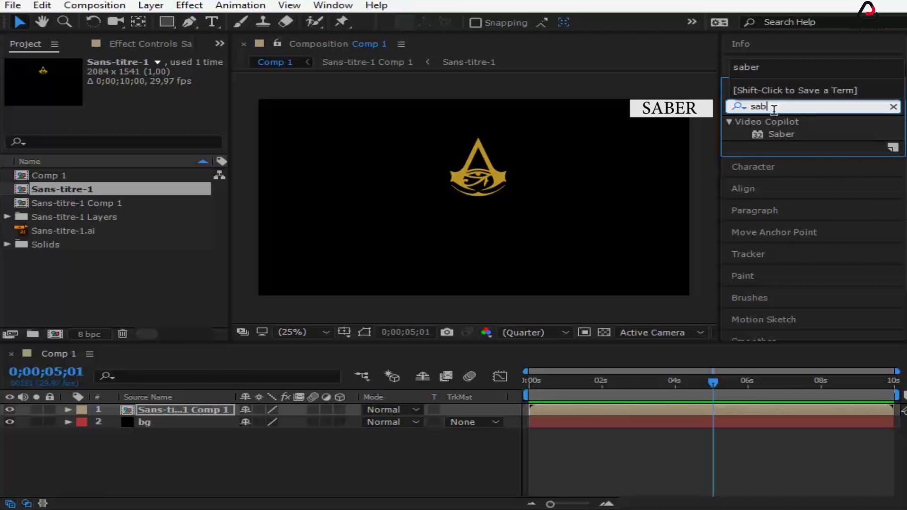
double_click(781, 133)
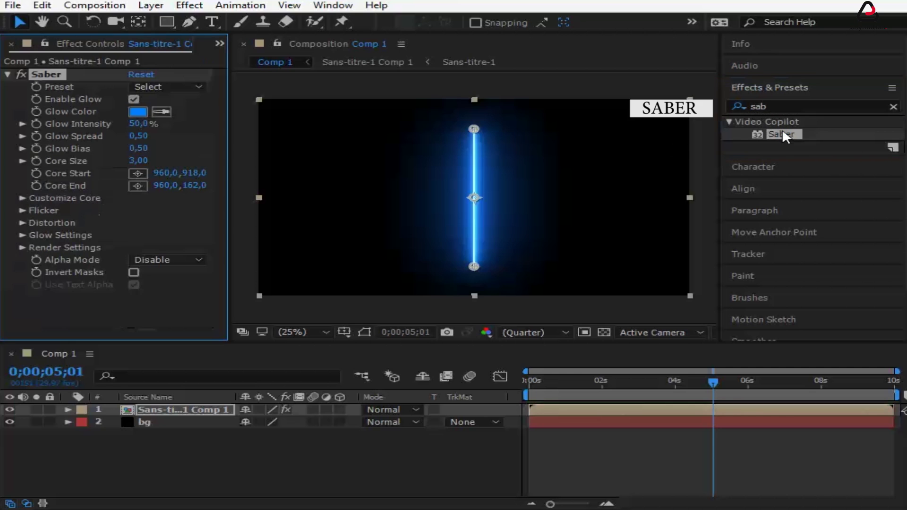
Set Saber's core type to Layer Masks so the glow follows the traced logo outlines.
left_click(21, 197)
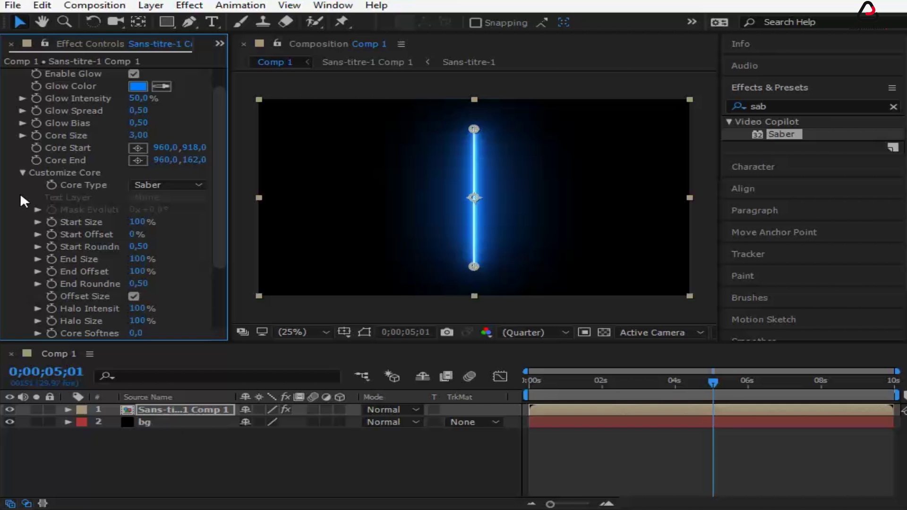
left_click(181, 185)
left_click(184, 216)
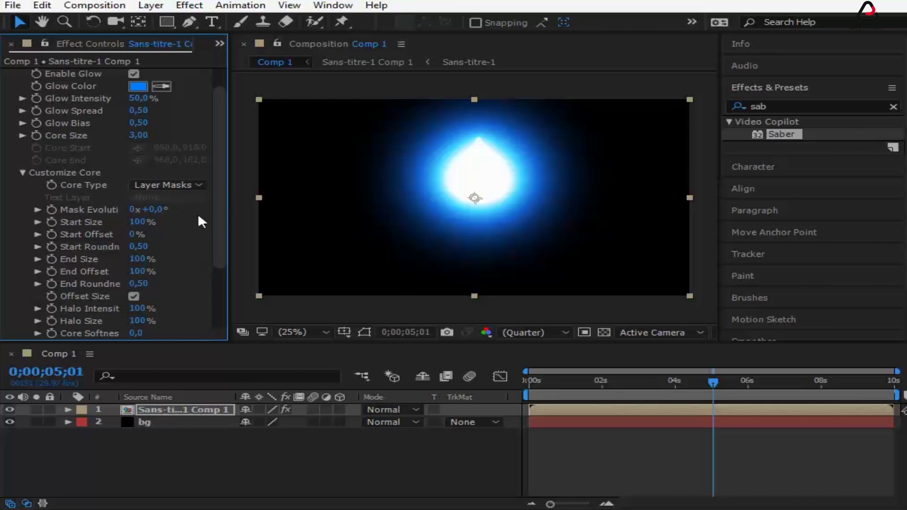
Try the Energize preset on the Saber effect, and replace it with the Electric preset.
left_click_drag(214, 206, 225, 178)
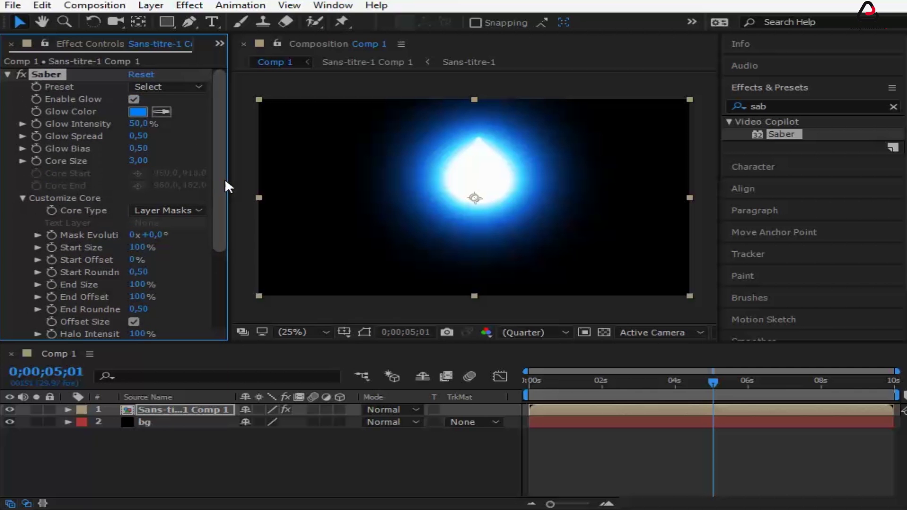
left_click(169, 88)
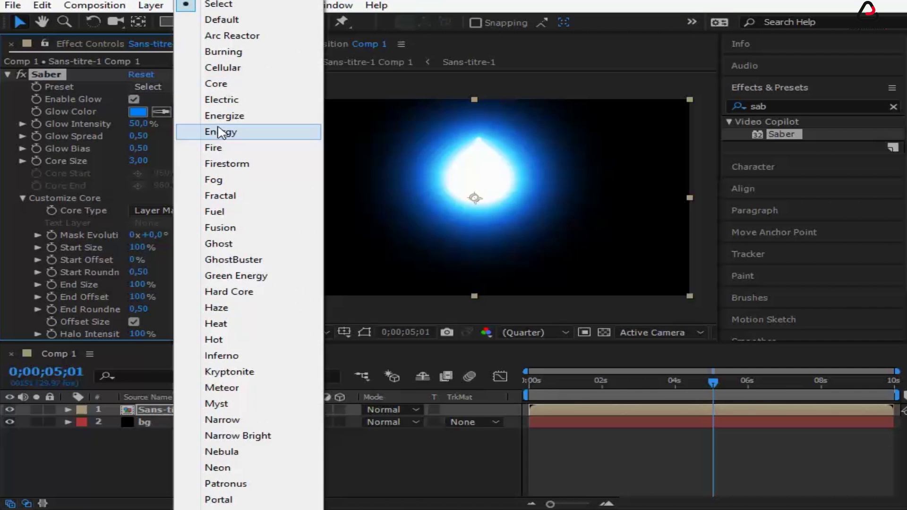
left_click(221, 118)
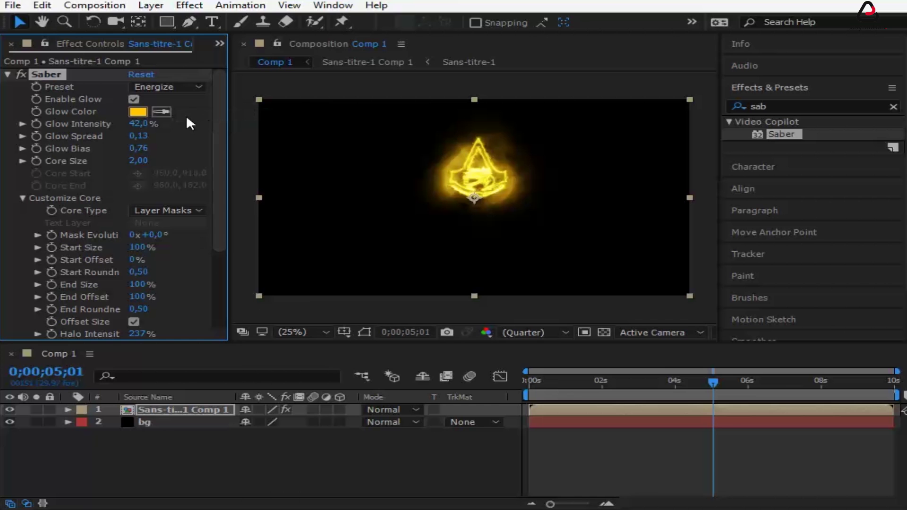
left_click(164, 87)
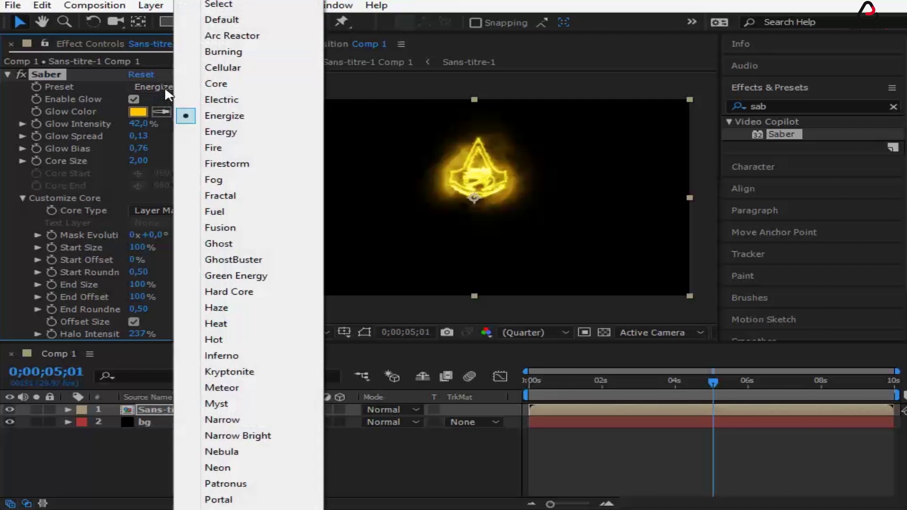
left_click(233, 100)
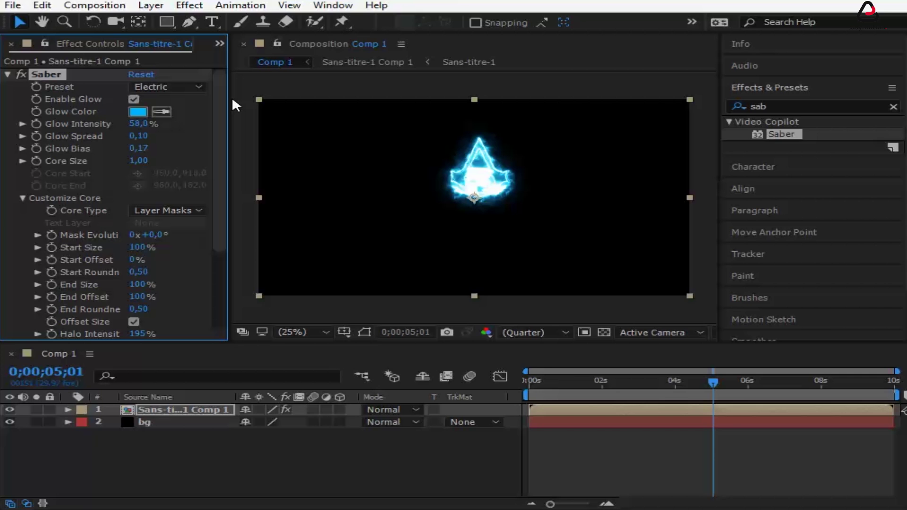
Set the Saber effect's core size to 0,5.
key("period")
left_click(138, 161)
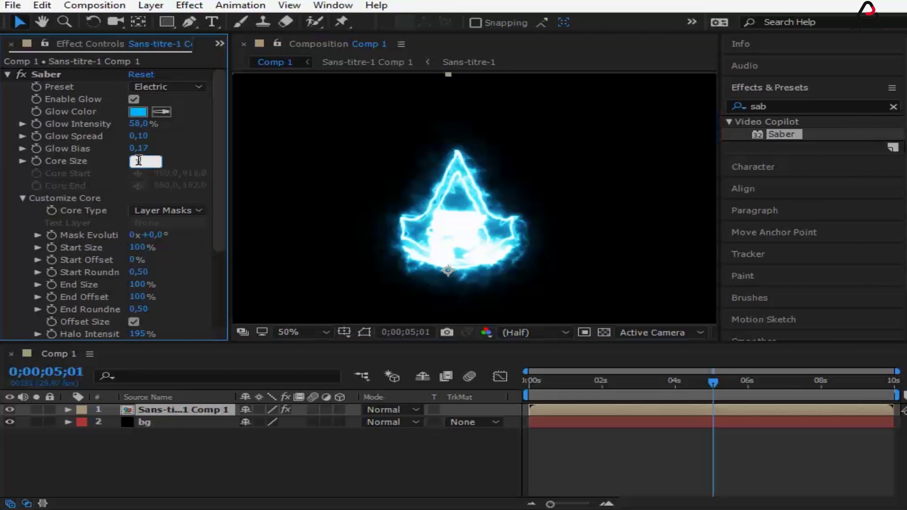
type("0,5")
key("Return")
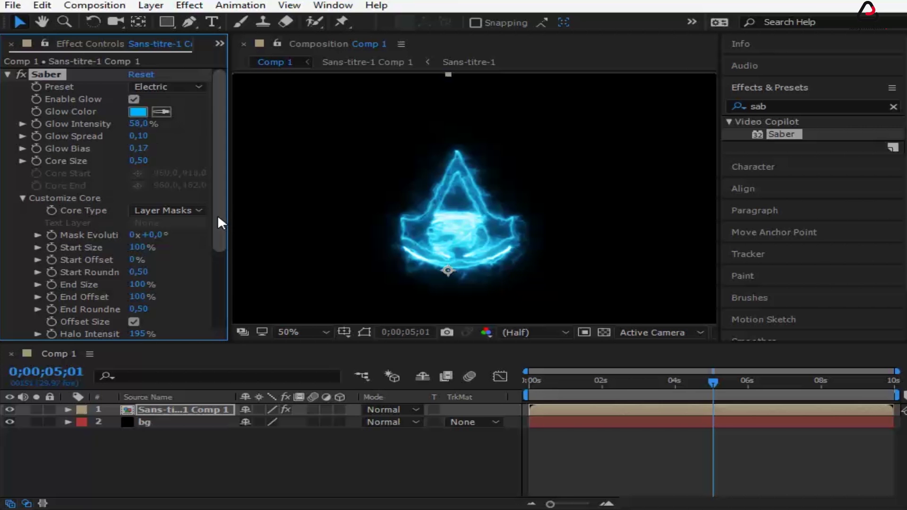
Reduce the distortion amount in Saber's Core Distortion settings to 0,0.
left_click_drag(218, 208, 225, 283)
left_click(22, 272)
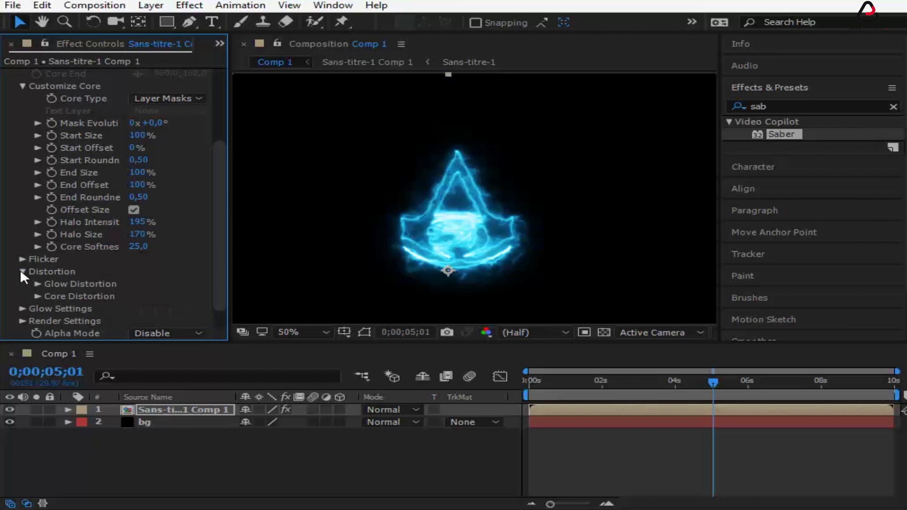
left_click(35, 296)
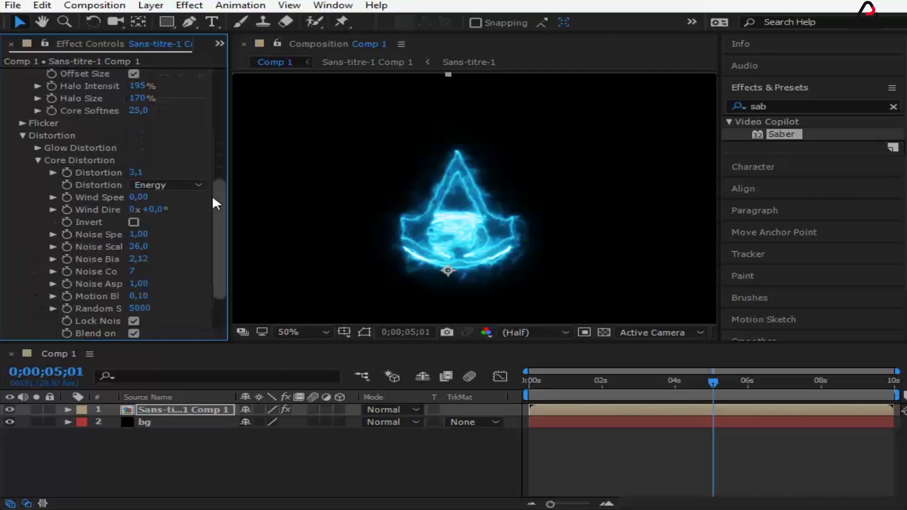
left_click_drag(136, 173, 92, 174)
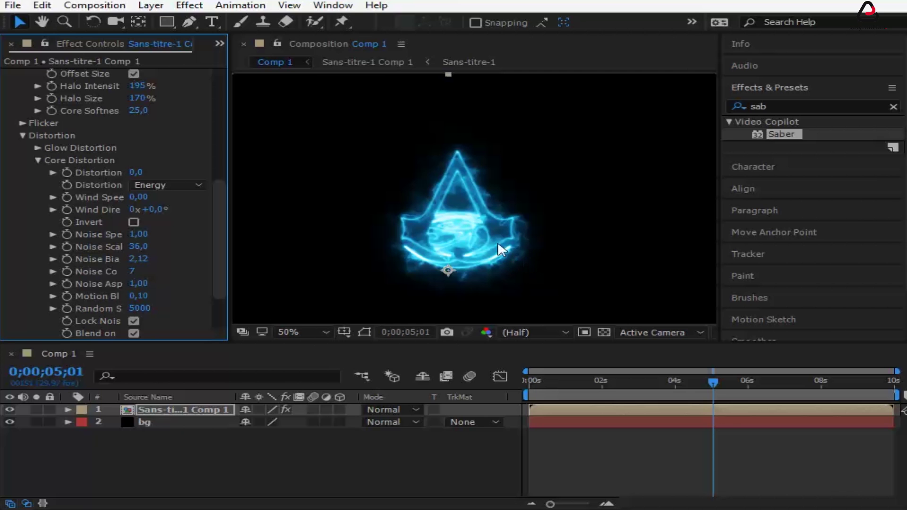
Move the current time to 0;00;02;10 and switch the Saber preset to Arc Reactor.
left_click_drag(218, 222, 242, 95)
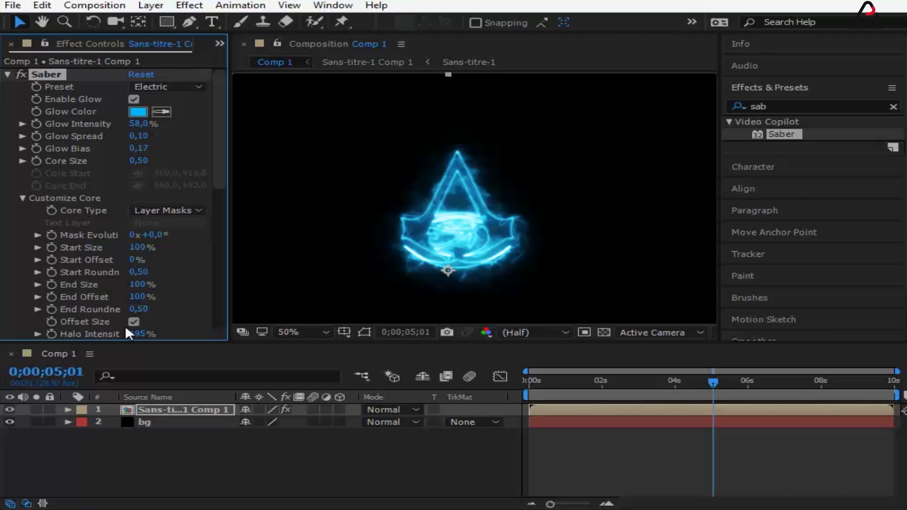
left_click_drag(675, 381, 614, 385)
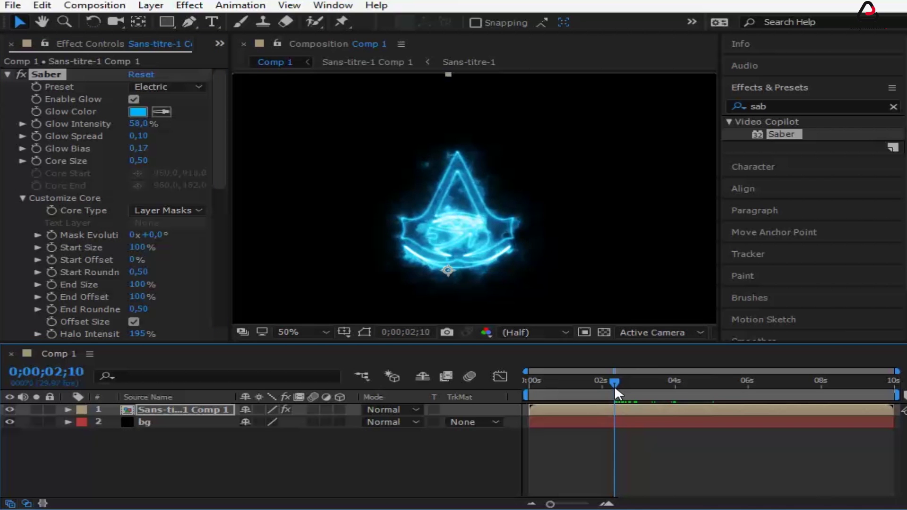
left_click(177, 88)
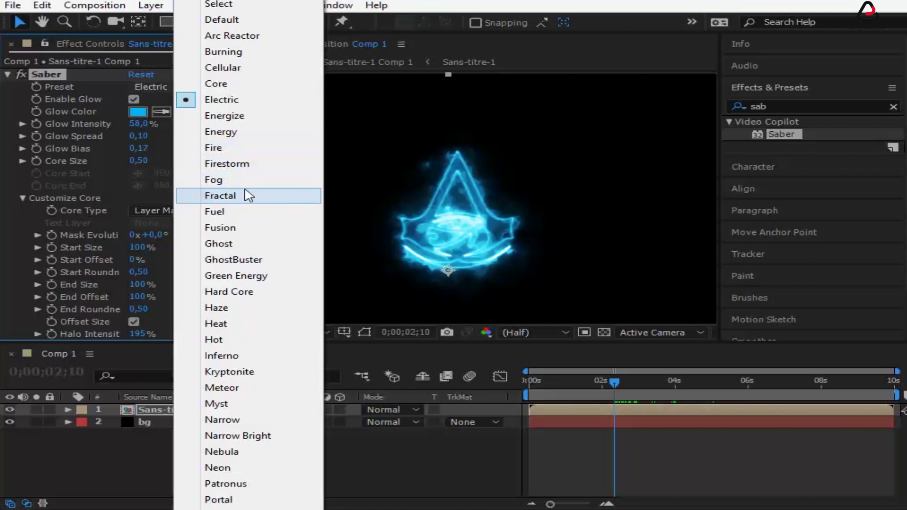
left_click(245, 38)
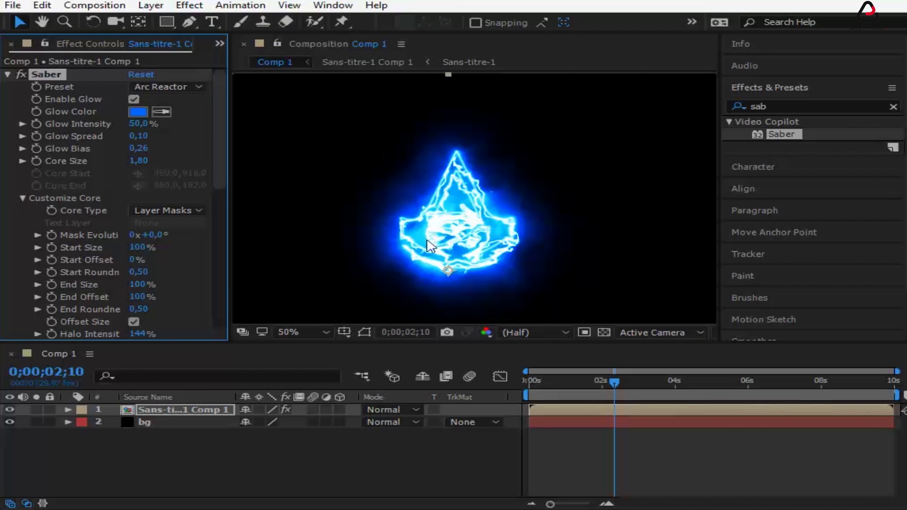
Reduce the Saber core size to 1,00 with the Arc Reactor preset, and try the Energize preset.
left_click_drag(137, 161, 140, 162)
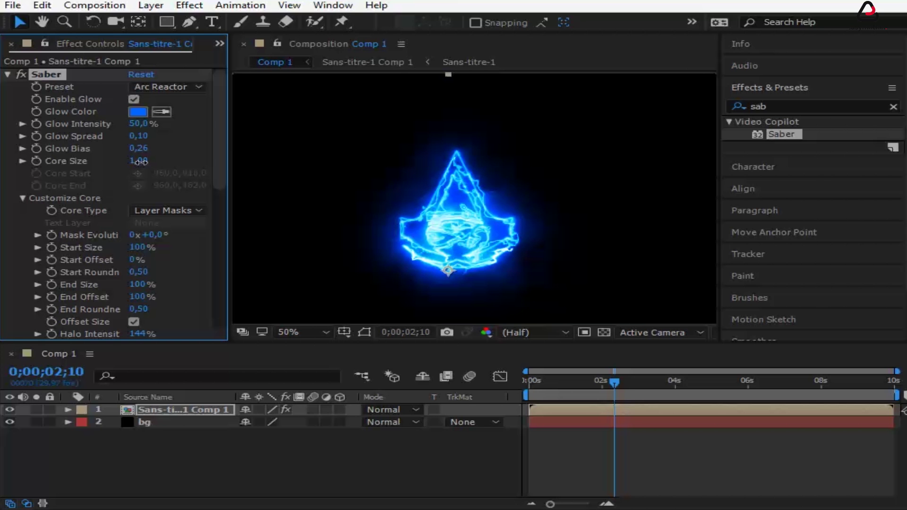
left_click(171, 89)
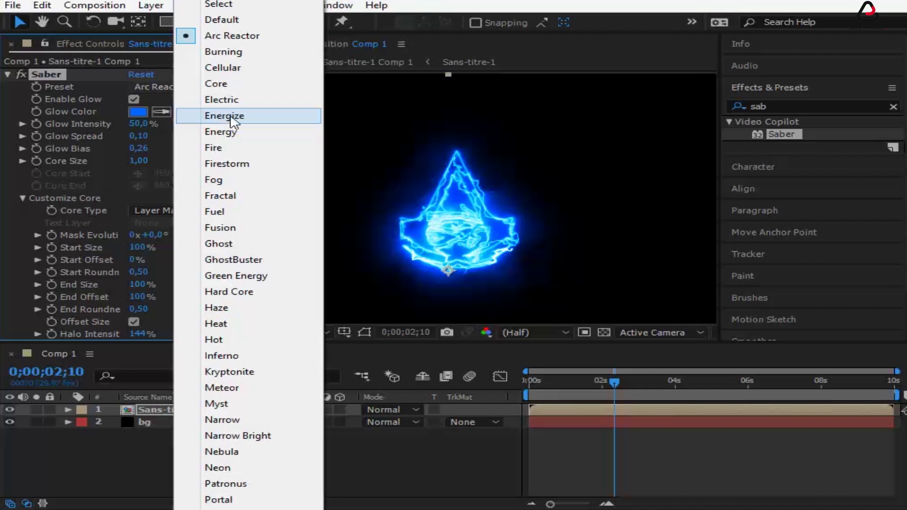
left_click(233, 126)
left_click(166, 88)
left_click(213, 116)
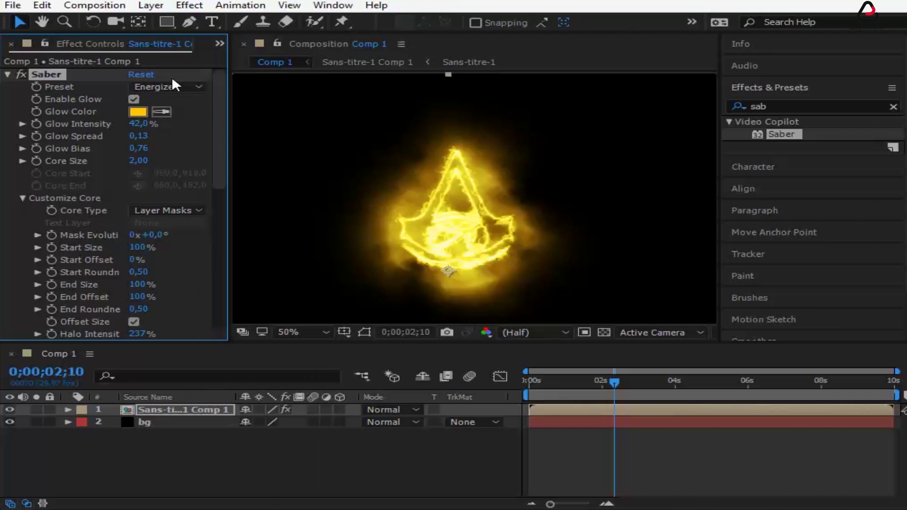
left_click(168, 85)
left_click(194, 115)
Switch the Saber effect to the Electric preset and set its core size to 0,5.
left_click(169, 85)
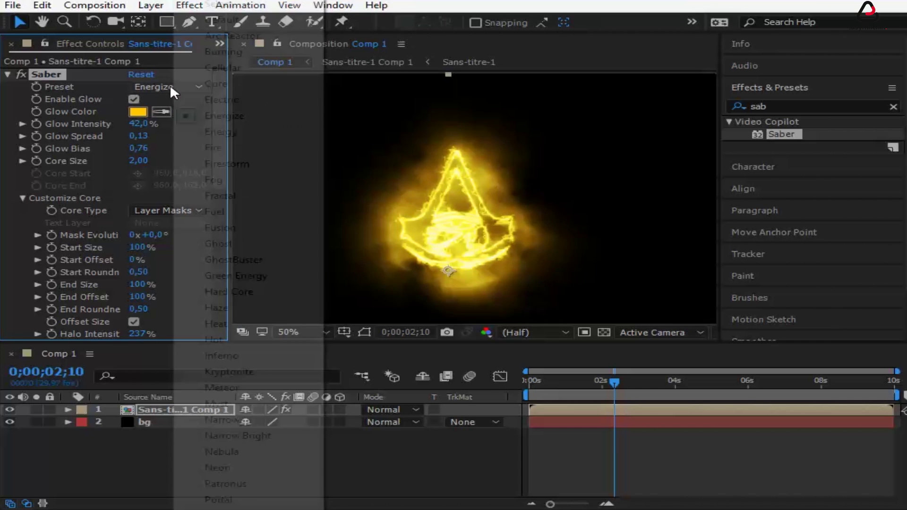
left_click(198, 105)
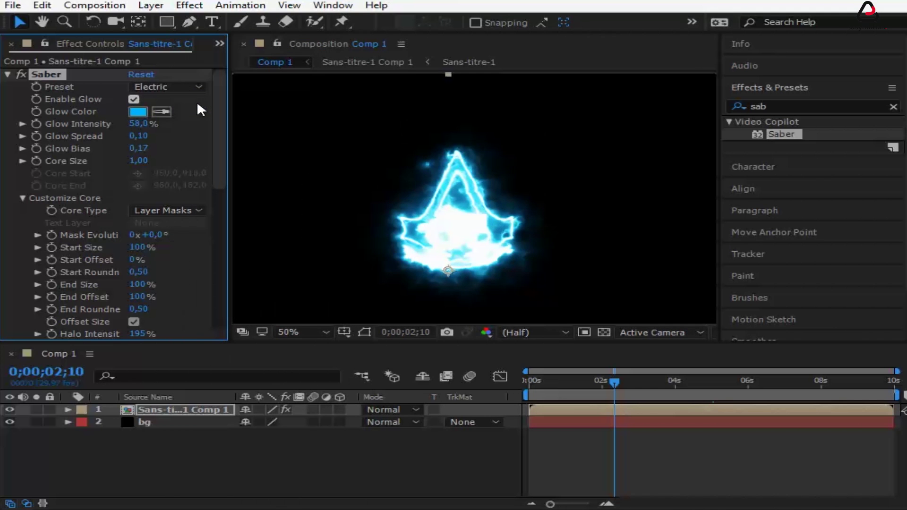
left_click_drag(138, 161, 139, 160)
left_click(138, 159)
type("0,5")
key("Return")
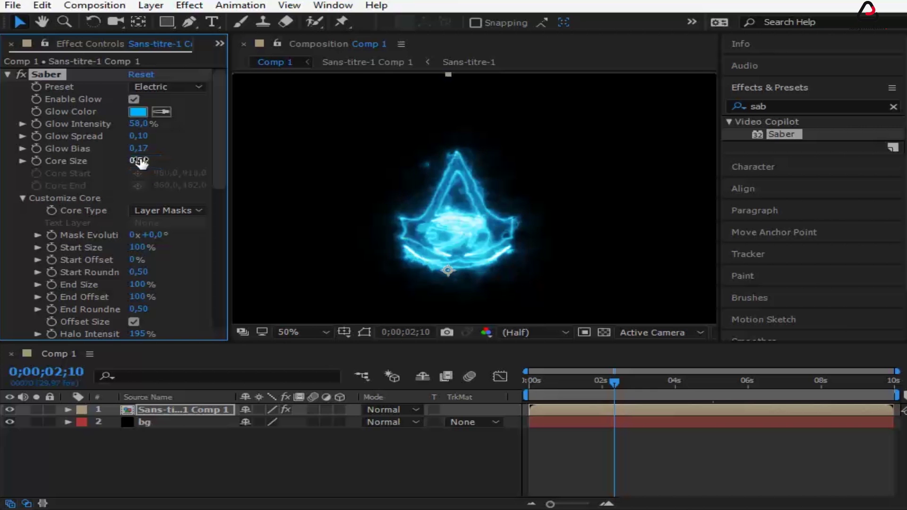
Set the distortion amount in Saber's Core Distortion settings to 0.
left_click_drag(220, 165, 215, 295)
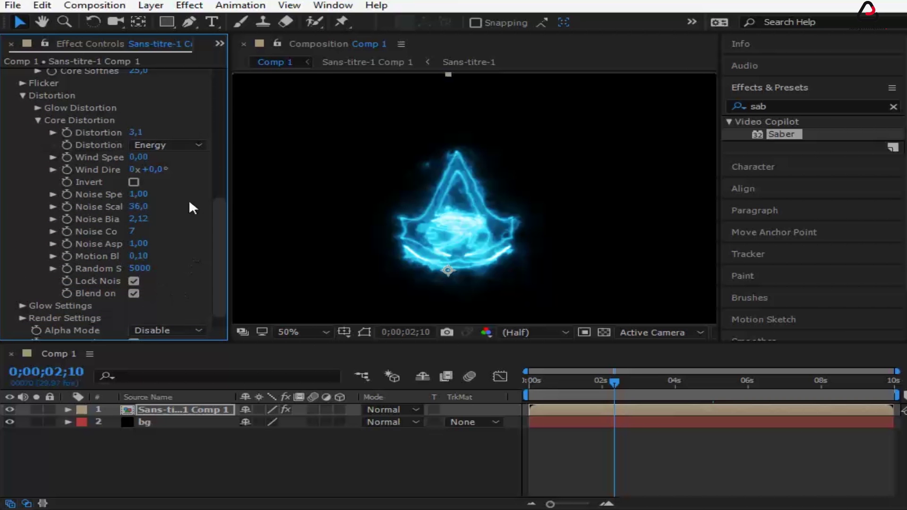
left_click(136, 132)
type("0")
key("Return")
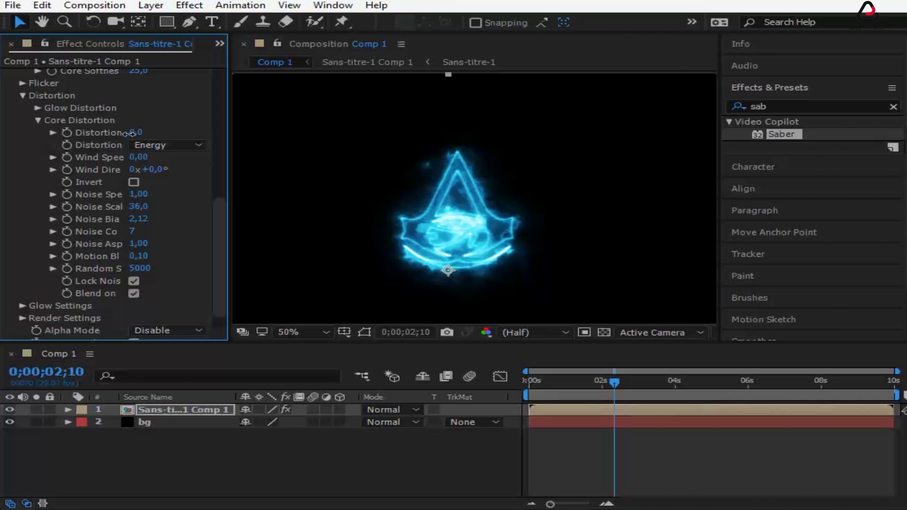
Reduce Saber's glow spread to 0,06 and its glow bias to 0,04 while viewing the logo at 100%.
left_click_drag(213, 221, 243, 112)
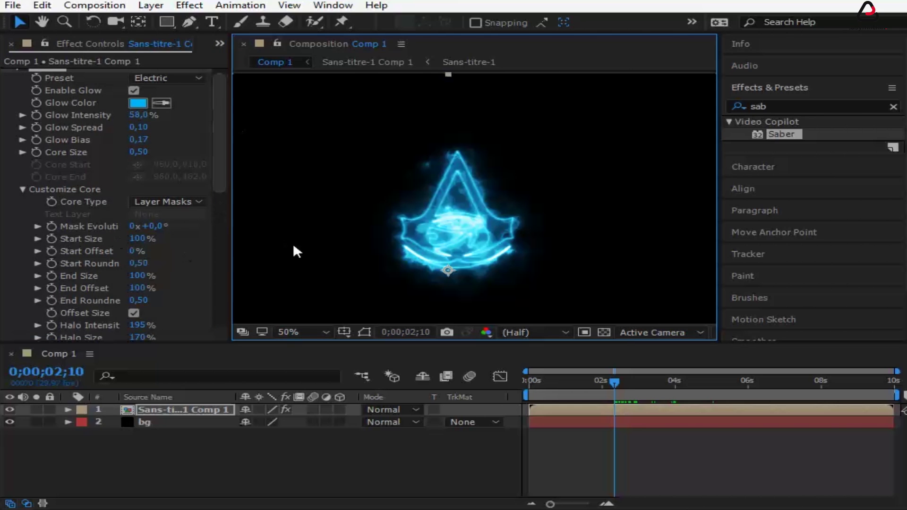
left_click(285, 328)
left_click(321, 219)
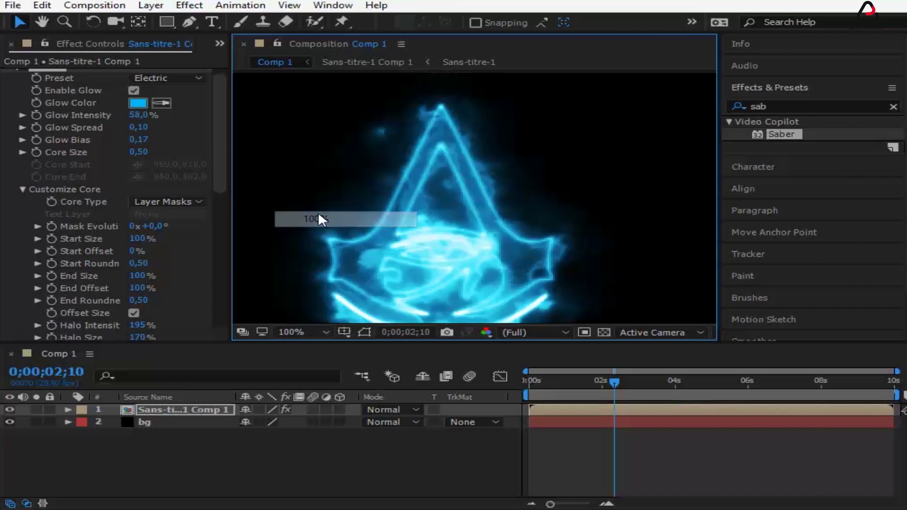
key("h")
left_click_drag(358, 222, 385, 214)
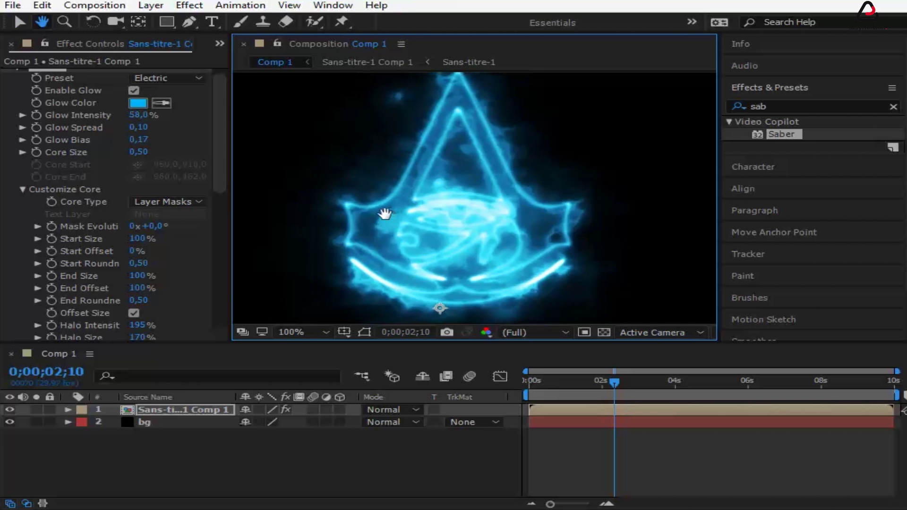
key("v")
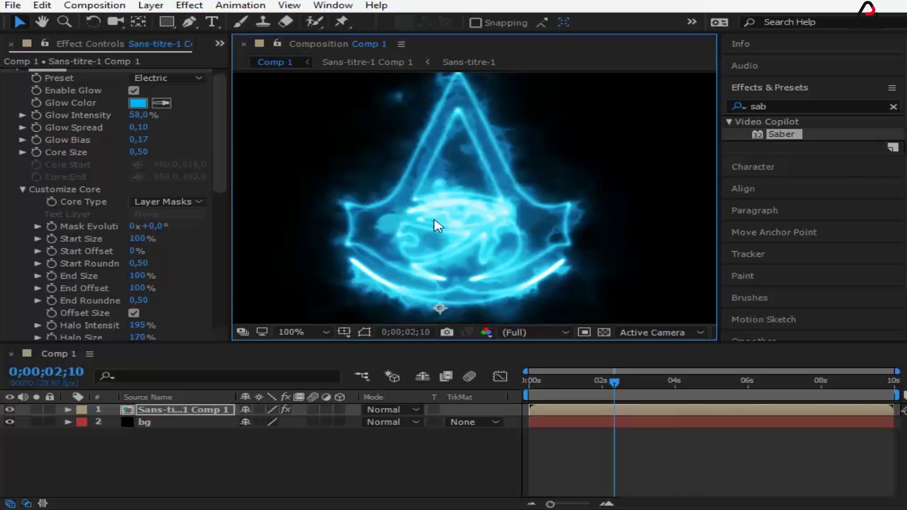
left_click_drag(134, 128, 139, 128)
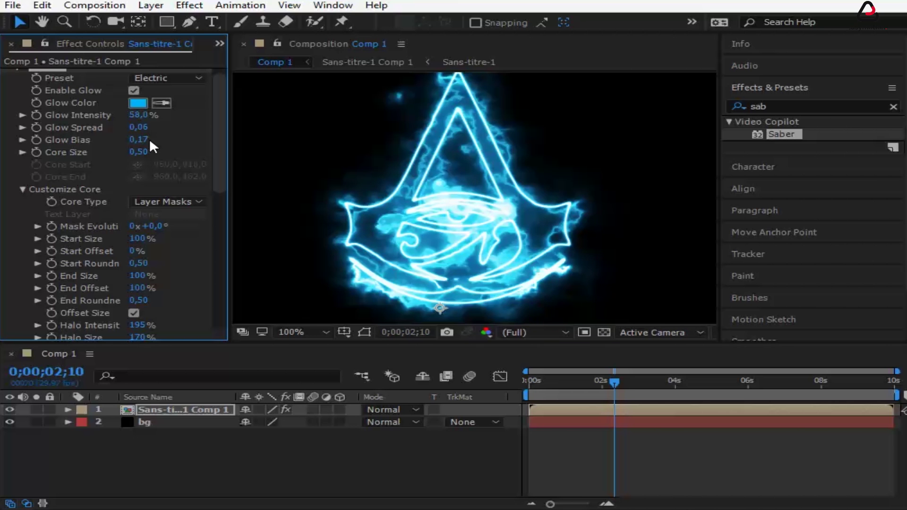
mouse_move(145, 139)
left_mouse_down()
mouse_move(127, 139)
mouse_move(142, 150)
left_mouse_up()
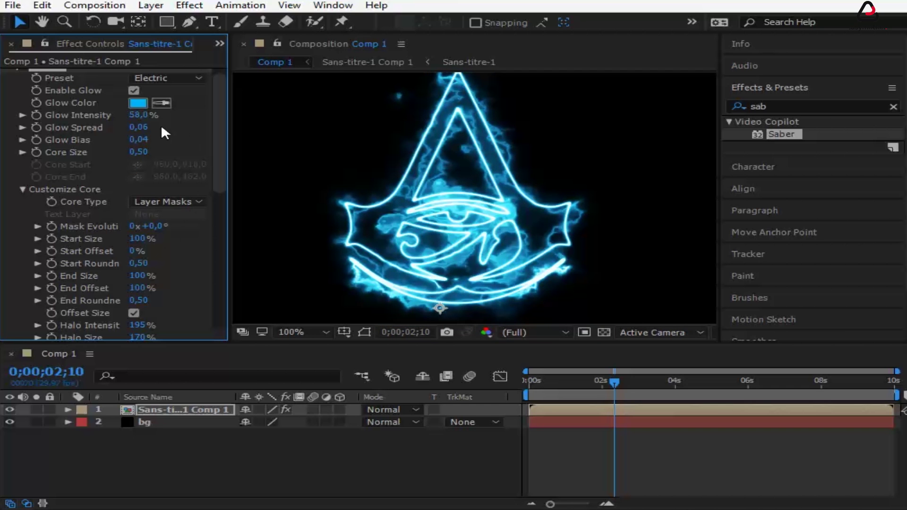
Adjust Saber's glow intensity to 53,0%, undoing the unwanted last change.
left_click_drag(148, 116, 121, 120)
left_click_drag(149, 121, 159, 126)
key("ctrl+z")
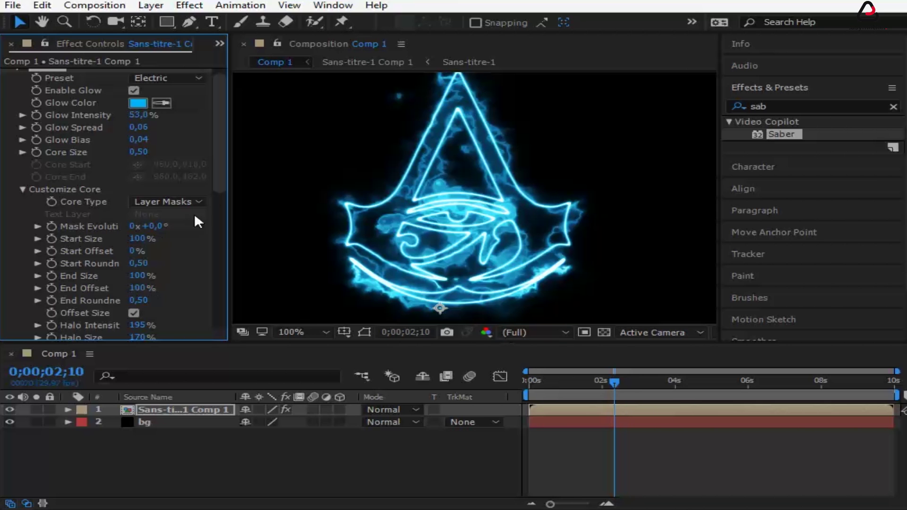
Set the End Offset in Saber's core customization to 50%.
left_click_drag(221, 177, 221, 209)
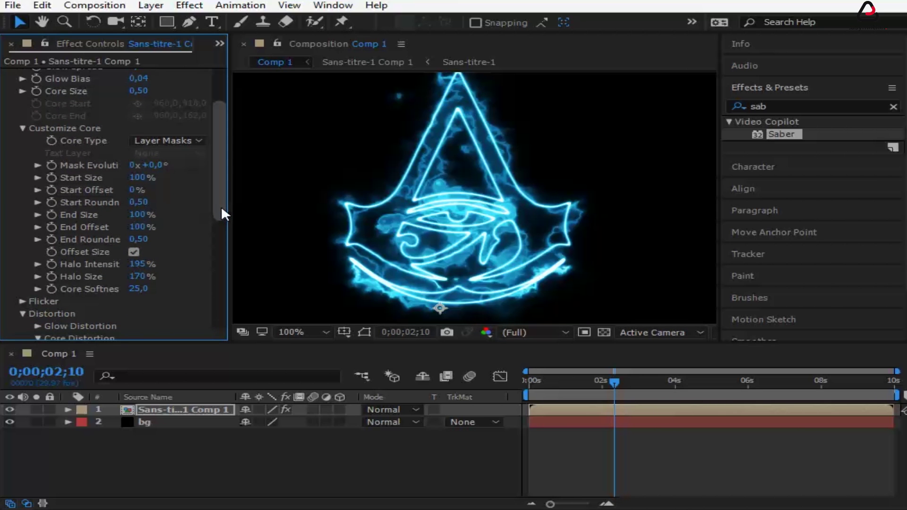
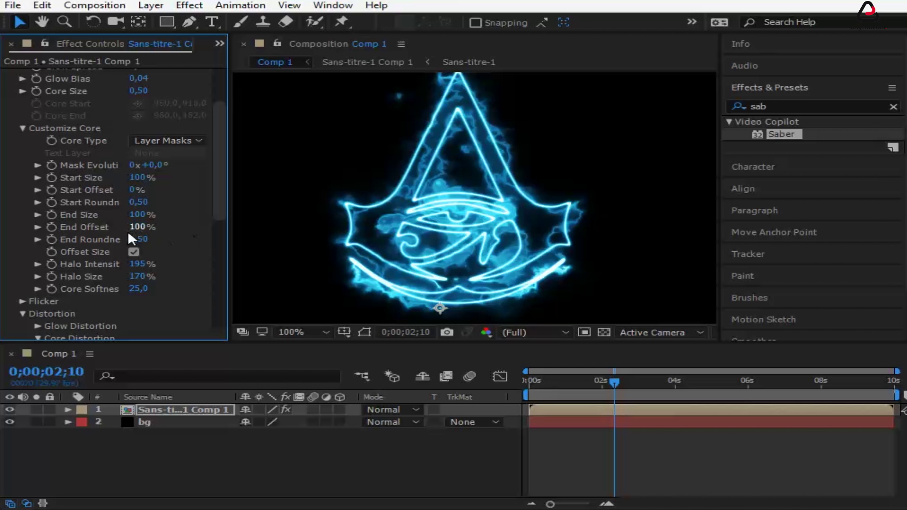
left_click_drag(134, 224, 100, 226)
left_click(137, 228)
type("50")
key("Return")
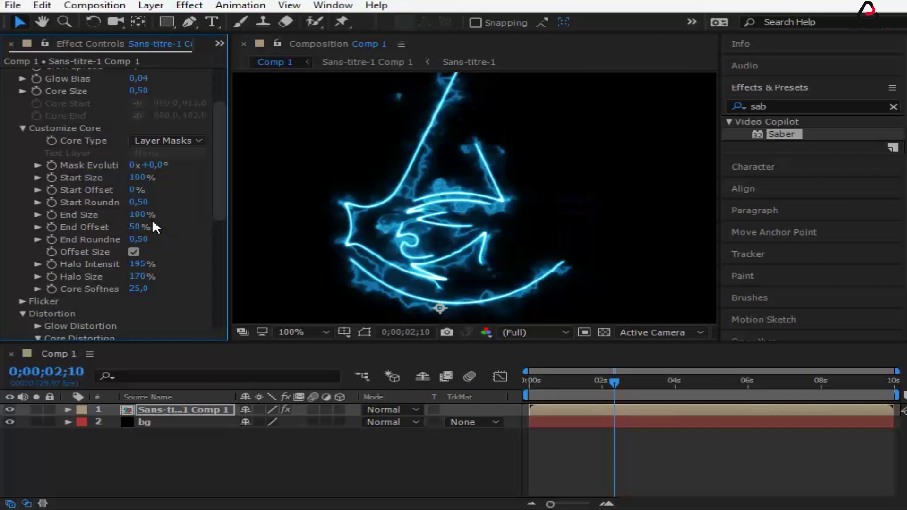
Start keyframing the End Offset at 0;00;02;10 and set it to 0% at 0;00;00;00.
left_click(51, 227)
left_click_drag(612, 379, 520, 381)
left_click(138, 227)
type("0")
key("Return")
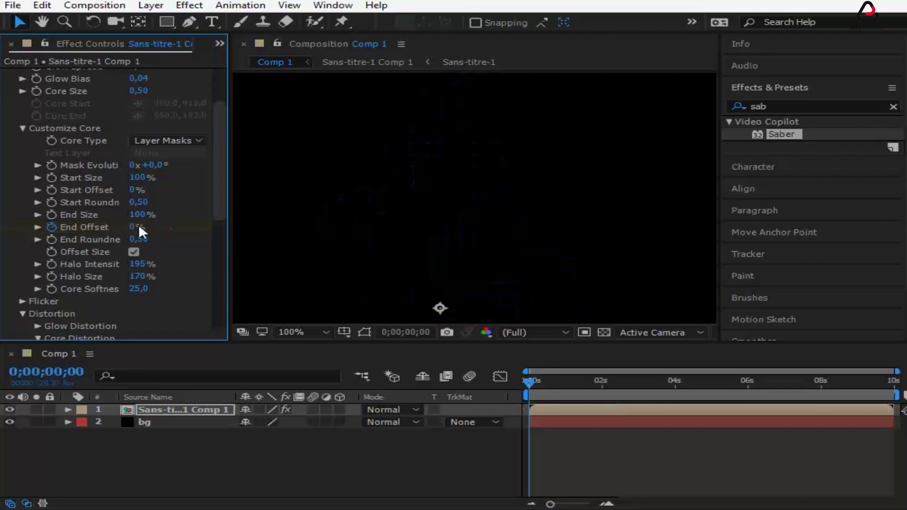
Duplicate the logo layer that carries the Saber effect.
mouse_move(529, 381)
left_mouse_down()
mouse_move(651, 379)
mouse_move(507, 380)
left_mouse_up()
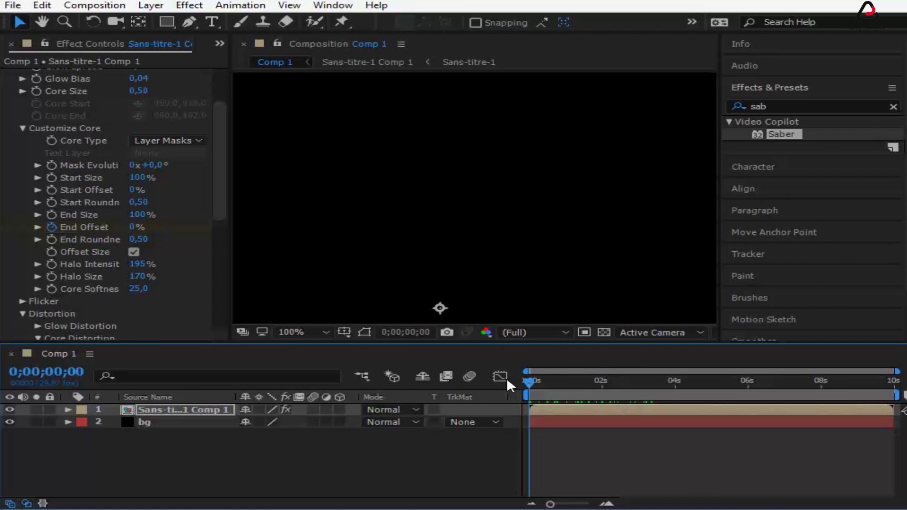
left_click(150, 408)
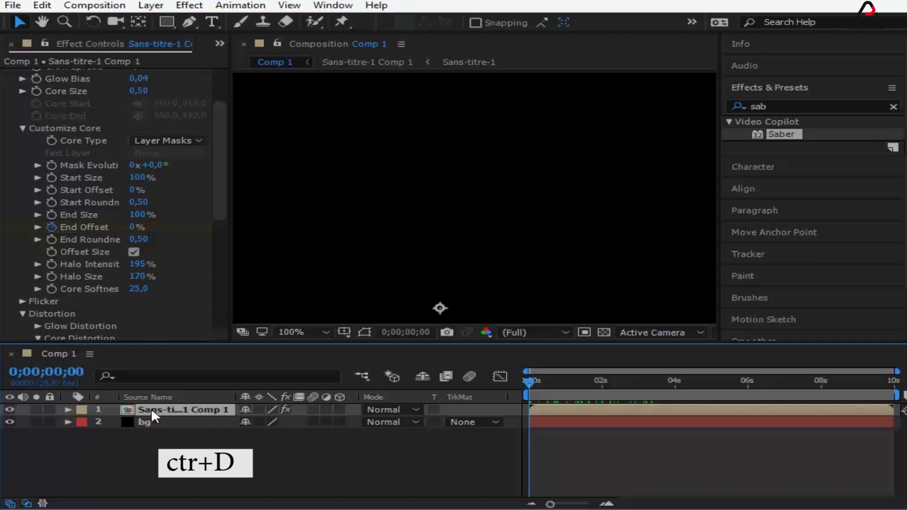
key("ctrl+d")
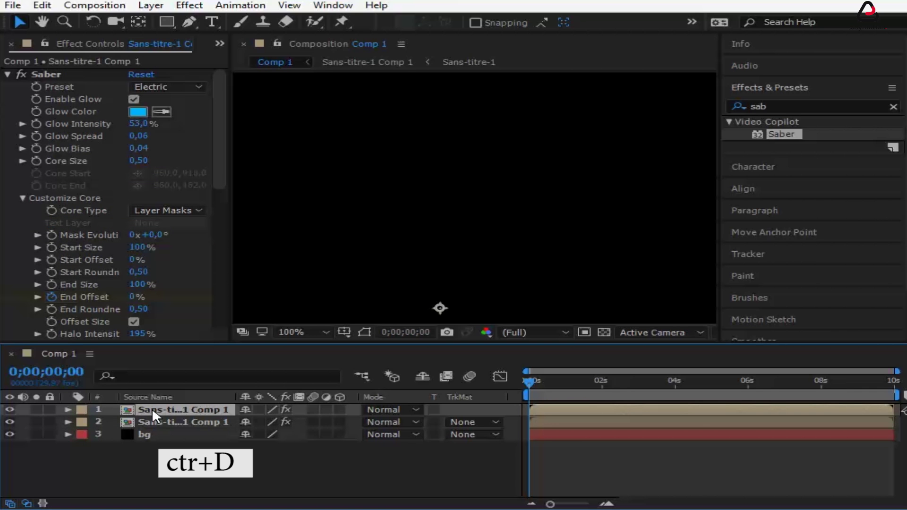
Set the composite setting in Saber's Render Settings to Transparent for the lower logo layer.
left_click(164, 419)
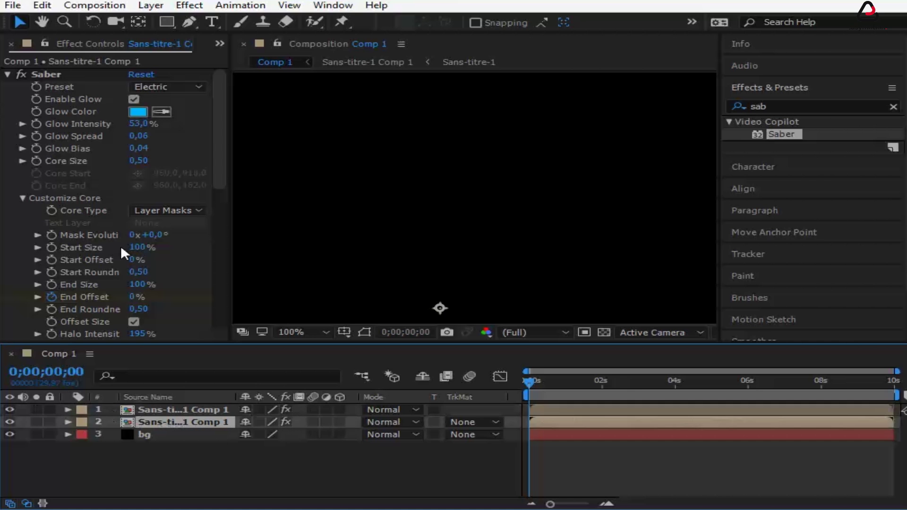
left_click_drag(218, 165, 221, 275)
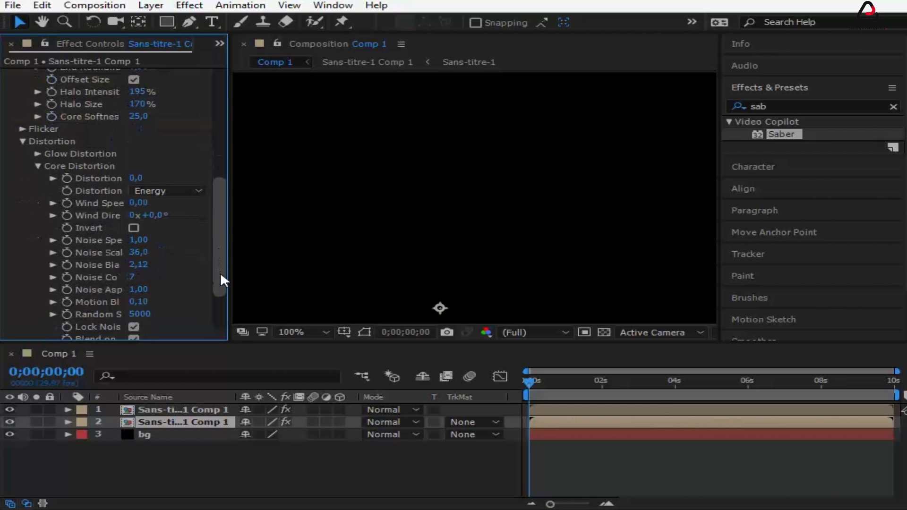
left_click(26, 138)
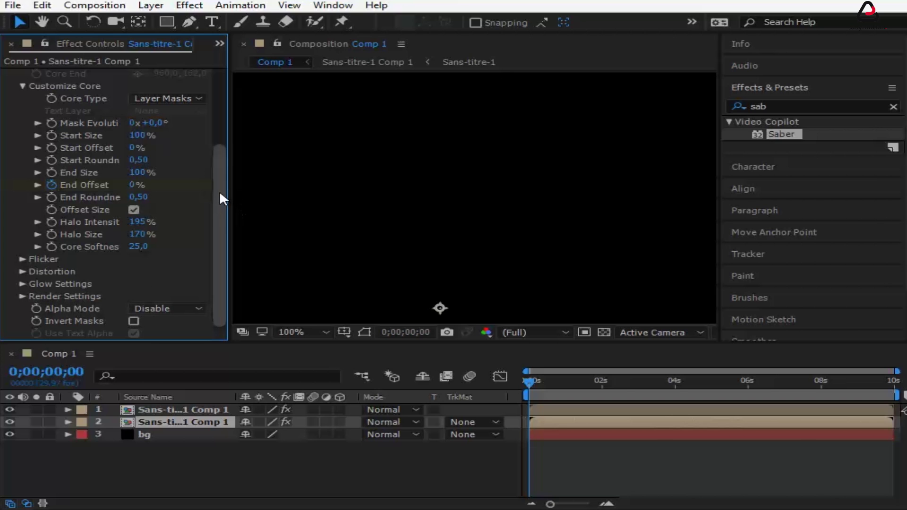
left_click(25, 294)
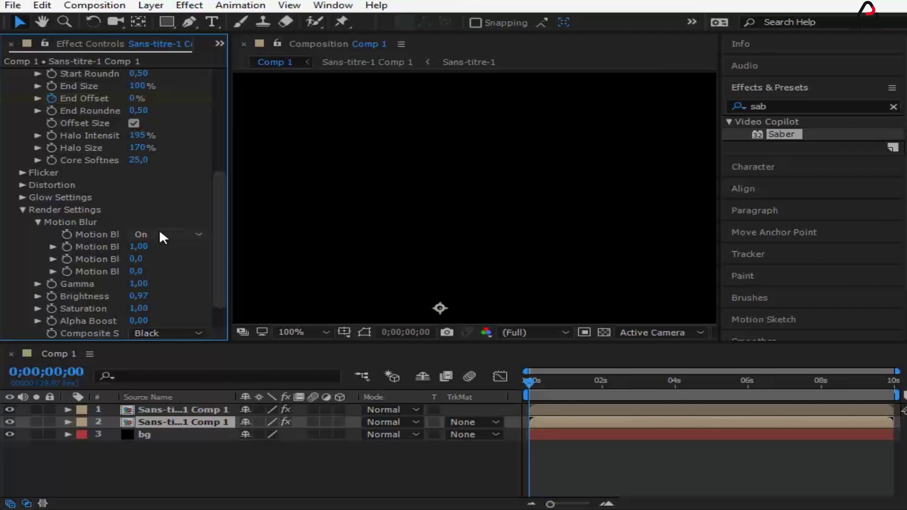
scroll(225, 262, "down", 3)
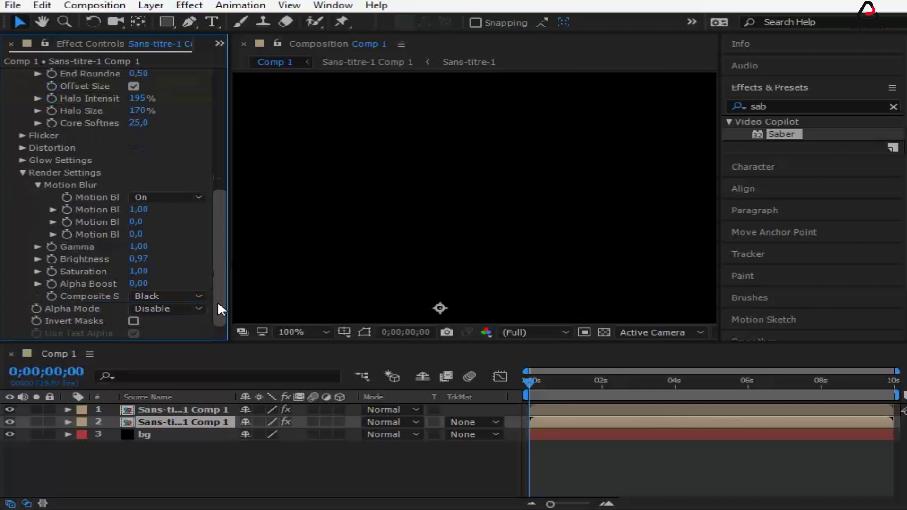
left_click(170, 296)
left_click(174, 311)
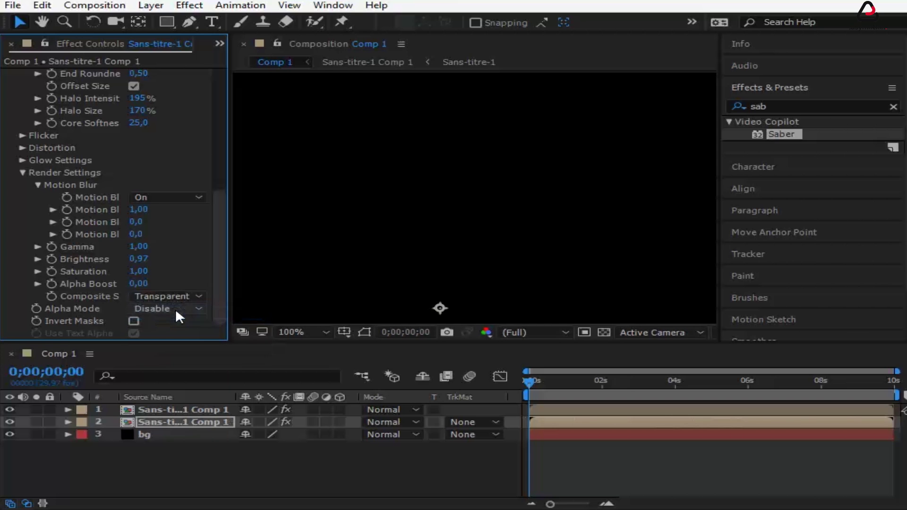
Move the current time to 0;00;01;29 and set the upper logo layer's Saber composite setting to Transparent.
left_click_drag(526, 383, 599, 383)
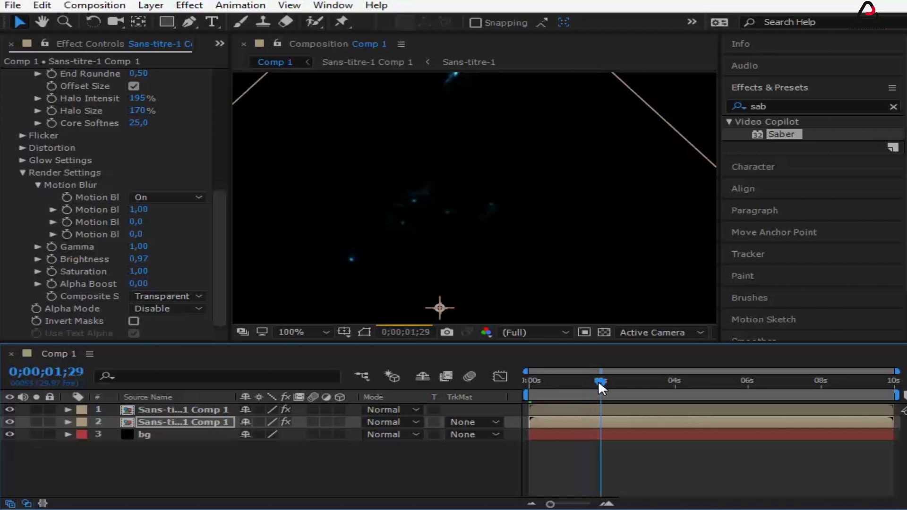
left_click(174, 408)
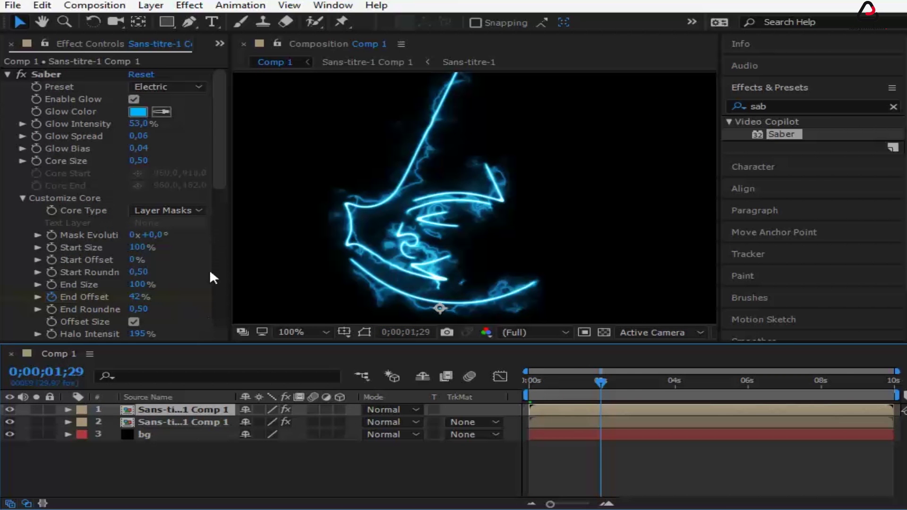
left_click_drag(215, 148, 217, 299)
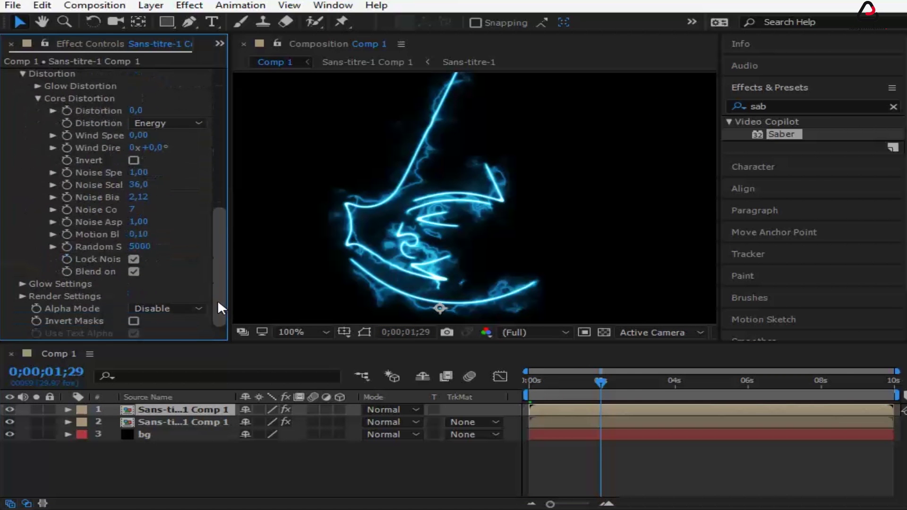
left_click(22, 296)
scroll(188, 271, "down", 4)
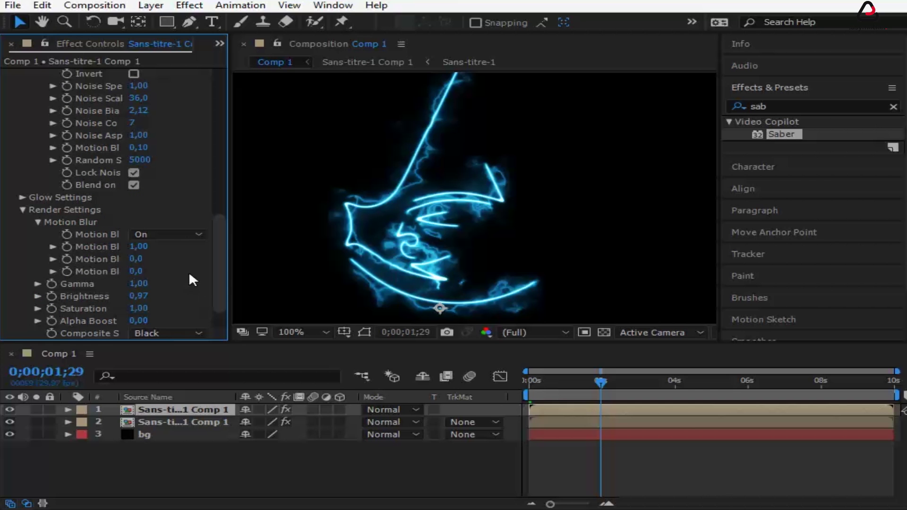
left_click(163, 332)
left_click(186, 348)
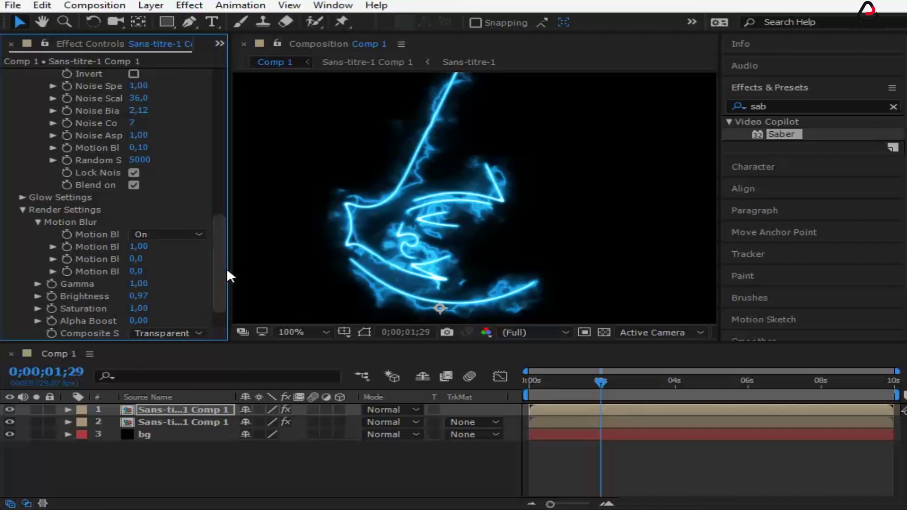
Change the upper logo layer's Saber glow color to orange (E35B00).
left_click_drag(220, 273, 236, 118)
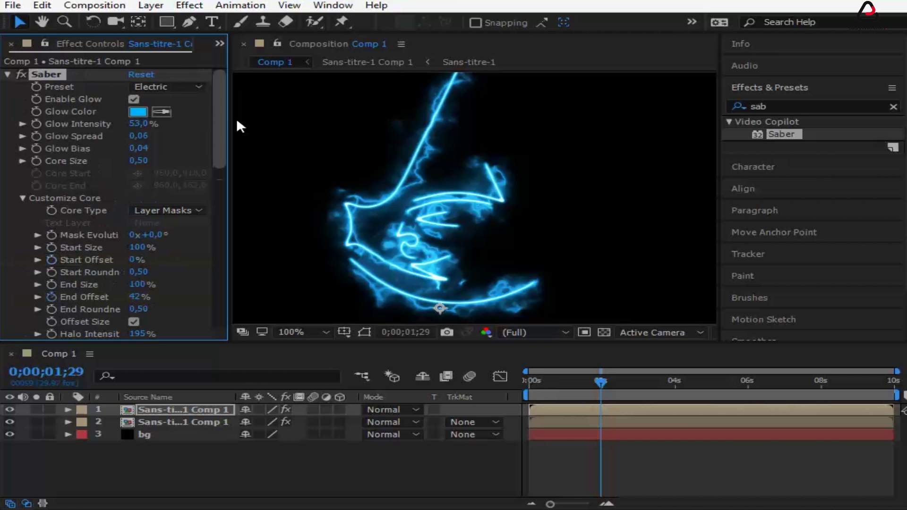
left_click(137, 112)
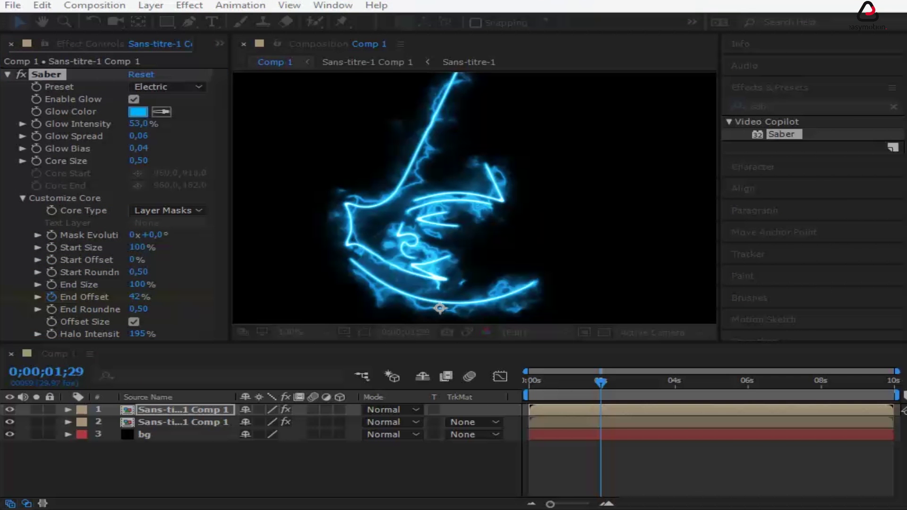
left_click_drag(387, 98, 418, 151)
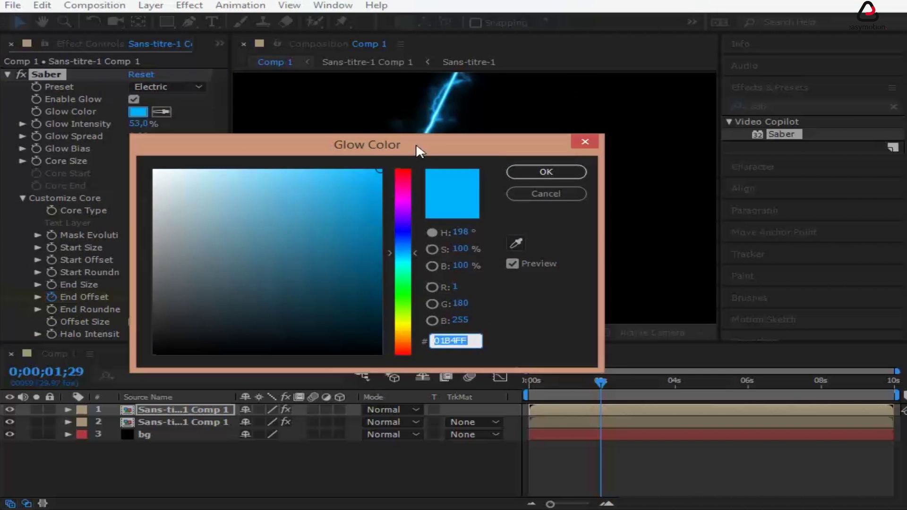
mouse_move(407, 333)
left_mouse_down()
mouse_move(417, 338)
mouse_move(419, 329)
left_mouse_up()
left_click(413, 174)
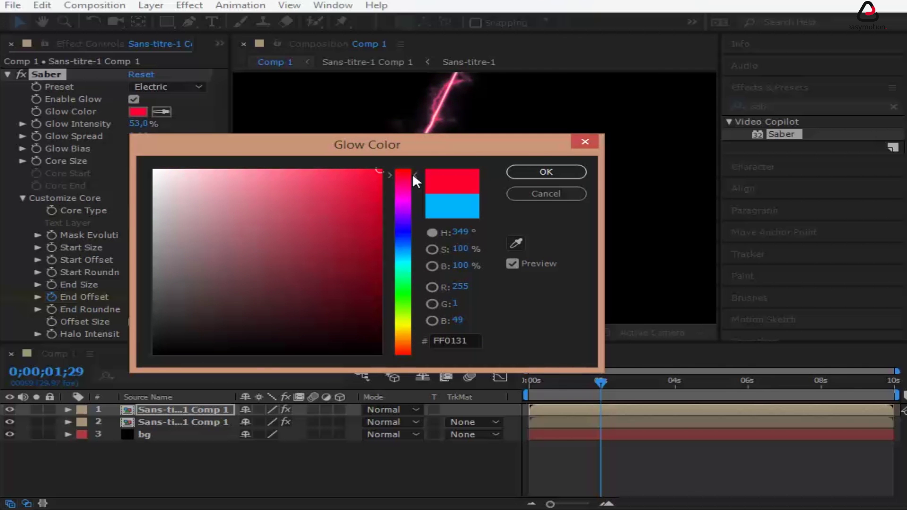
left_click_drag(413, 174, 418, 339)
mouse_move(373, 191)
left_mouse_down()
mouse_move(393, 297)
mouse_move(384, 299)
mouse_move(314, 237)
mouse_move(355, 225)
mouse_move(371, 273)
mouse_move(381, 188)
left_mouse_up()
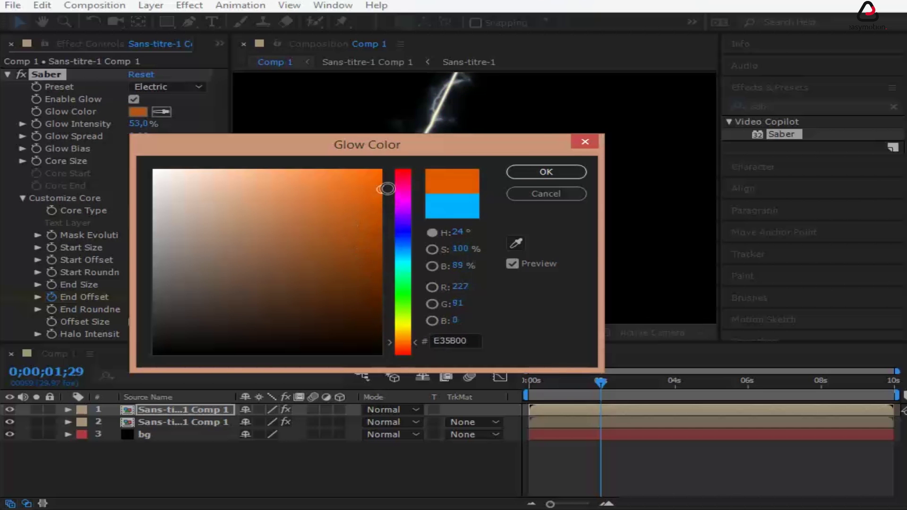
left_click(548, 171)
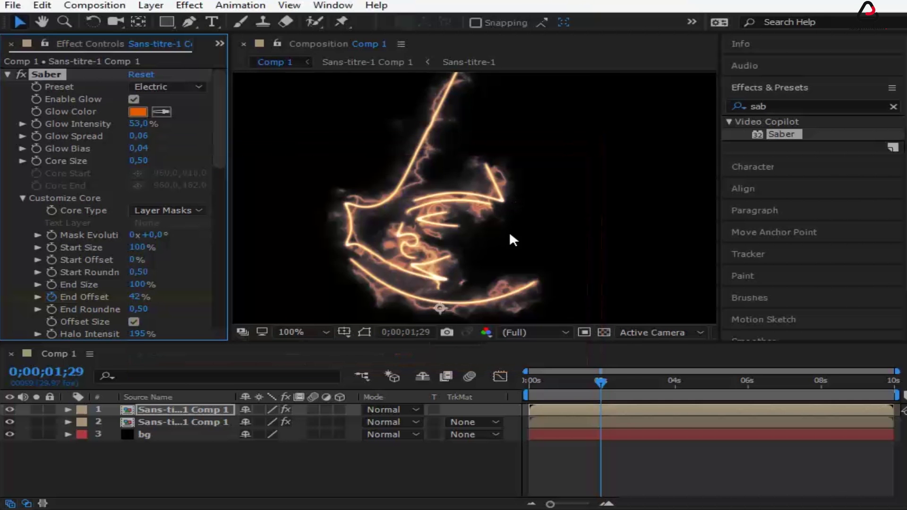
Set Mask Evolution to 180° in the upper logo layer's Saber core settings.
left_click(152, 235)
type("1")
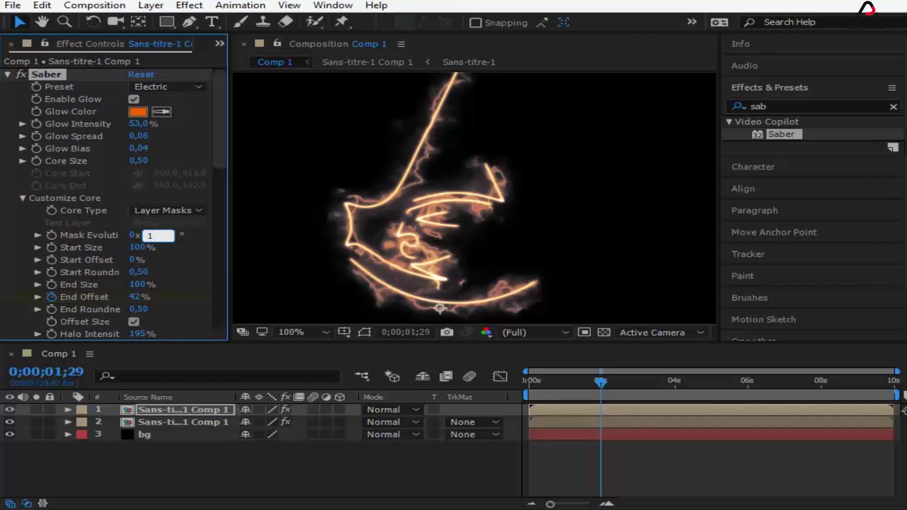
type("80")
key("Return")
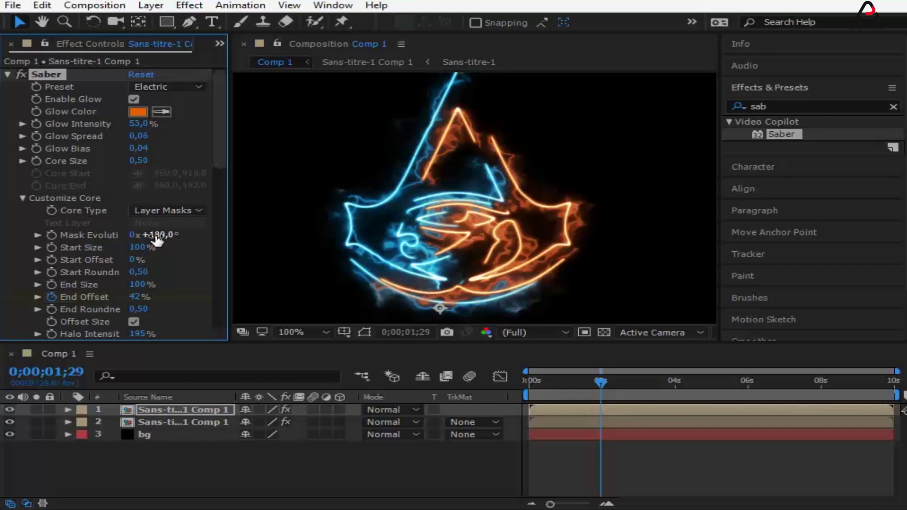
Preview the two-color reveal from the start of the composition and scrub to 0;00;02;00.
left_click_drag(600, 380, 515, 381)
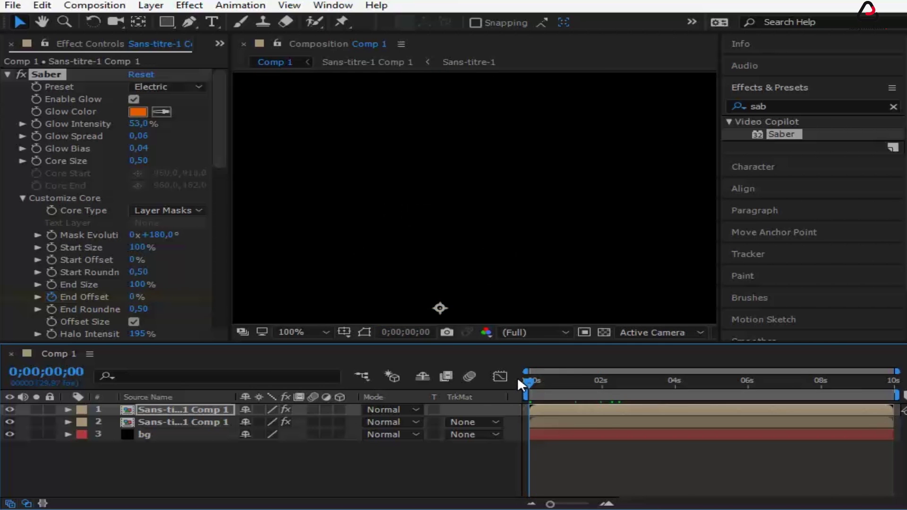
key("space")
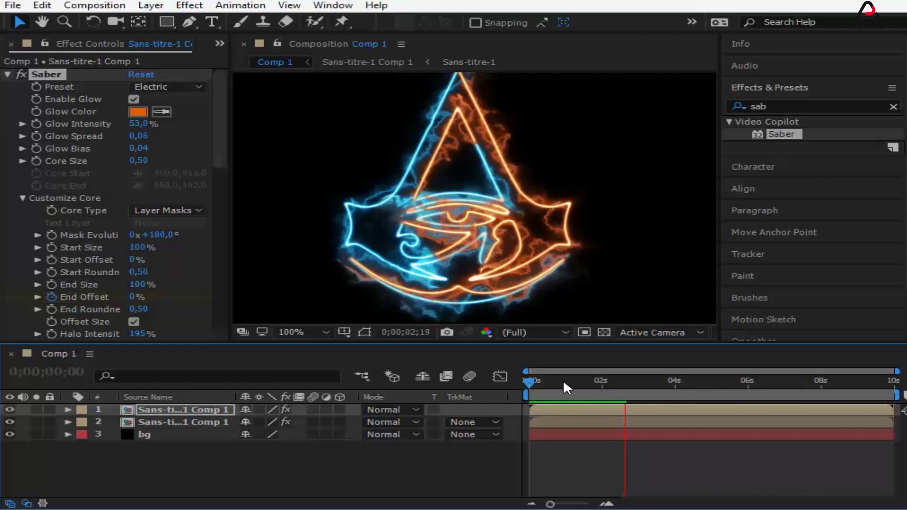
left_click(551, 380)
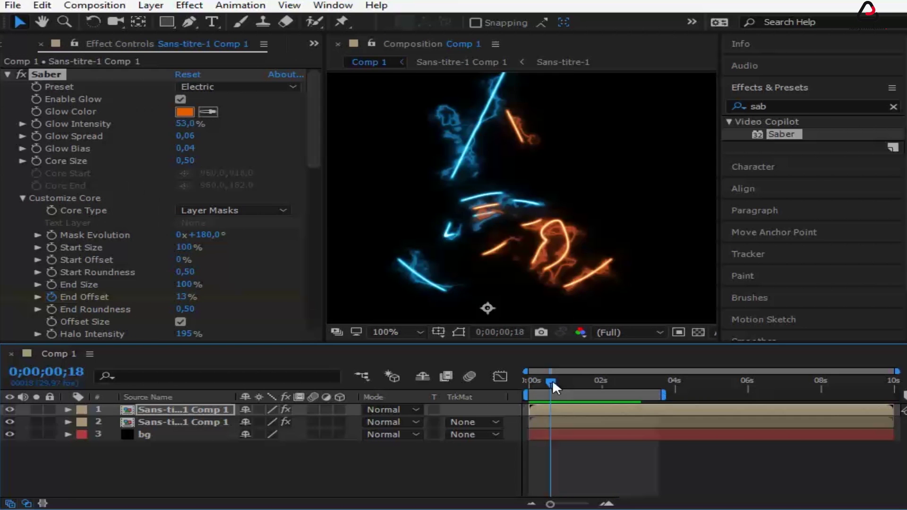
left_click_drag(552, 380, 604, 381)
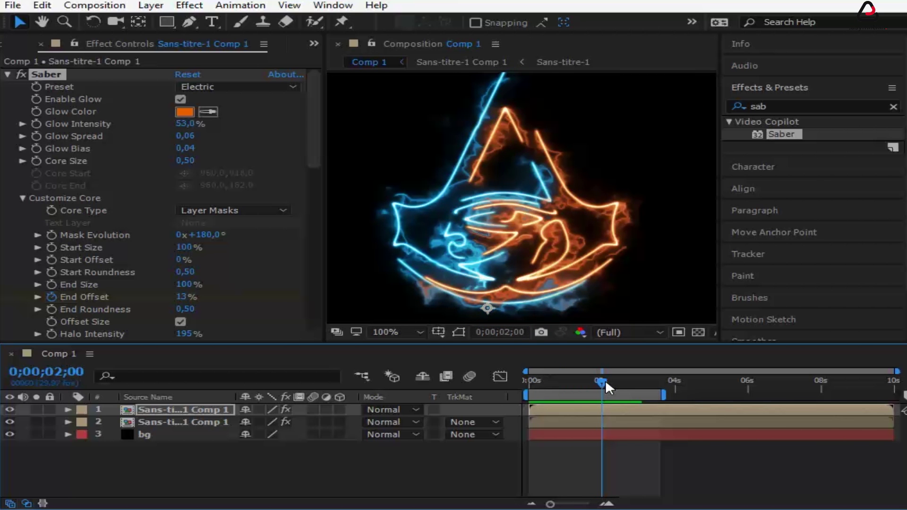
Duplicate the top logo layer and remove the Saber effect from the new copy.
left_click(148, 407)
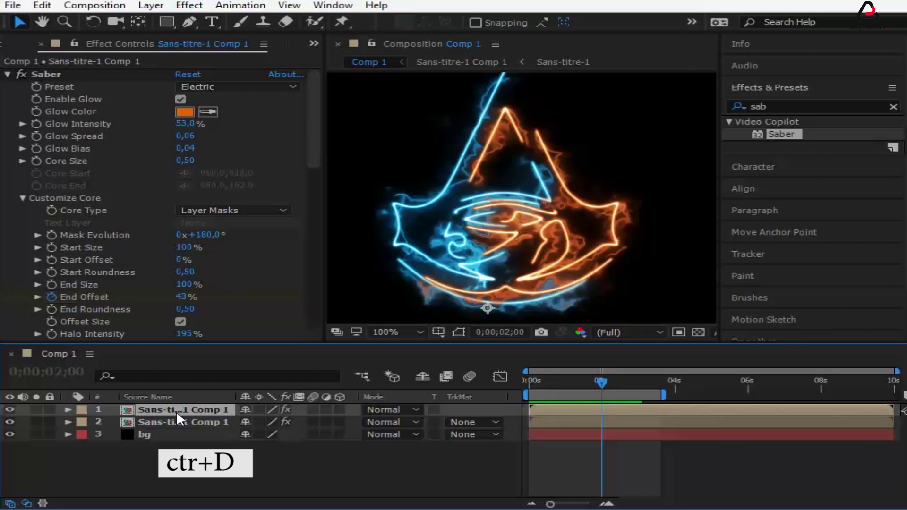
key("ctrl+d")
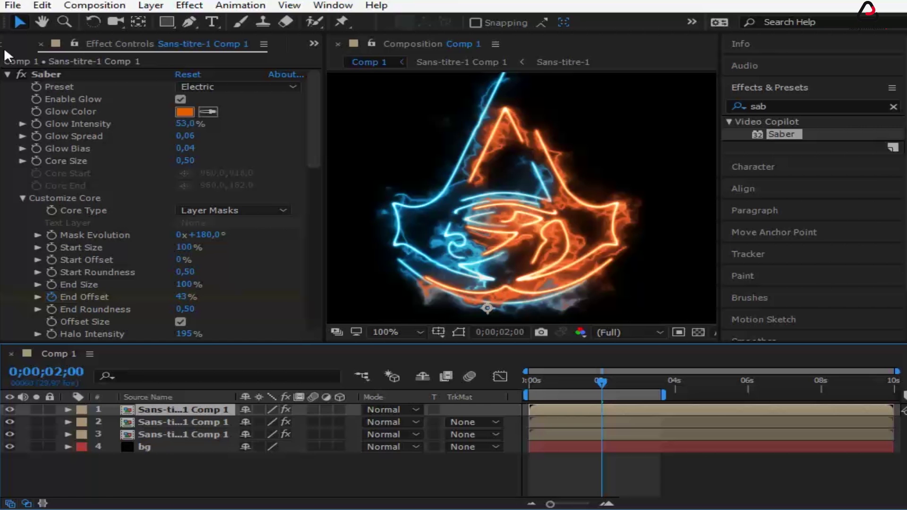
left_click(42, 74)
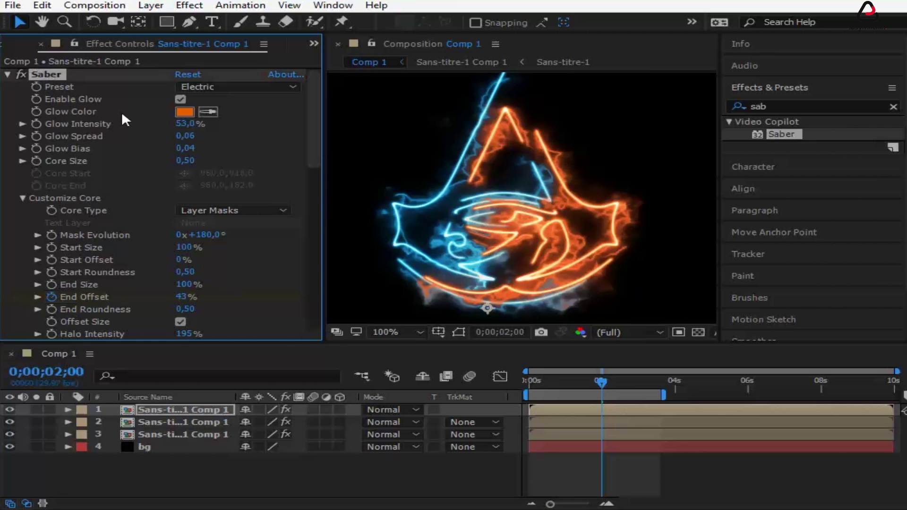
key("Delete")
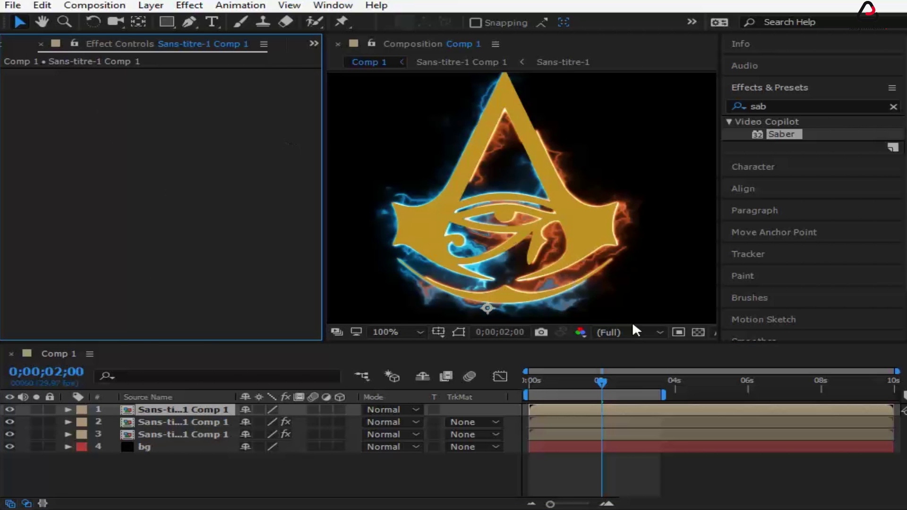
Move the current time to 0;00;01;18 and apply the Venetian Blinds transition effect to the top logo layer.
left_click_drag(600, 380, 586, 397)
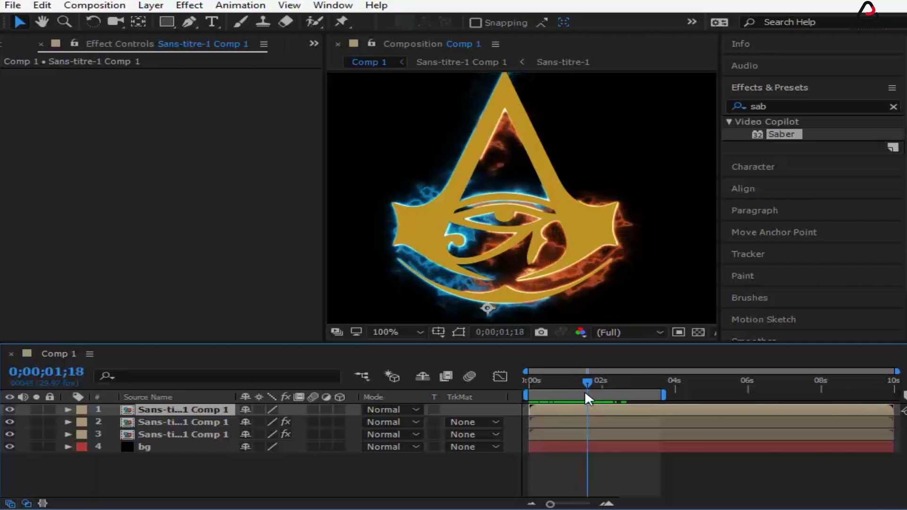
left_click(771, 106)
double_click(752, 108)
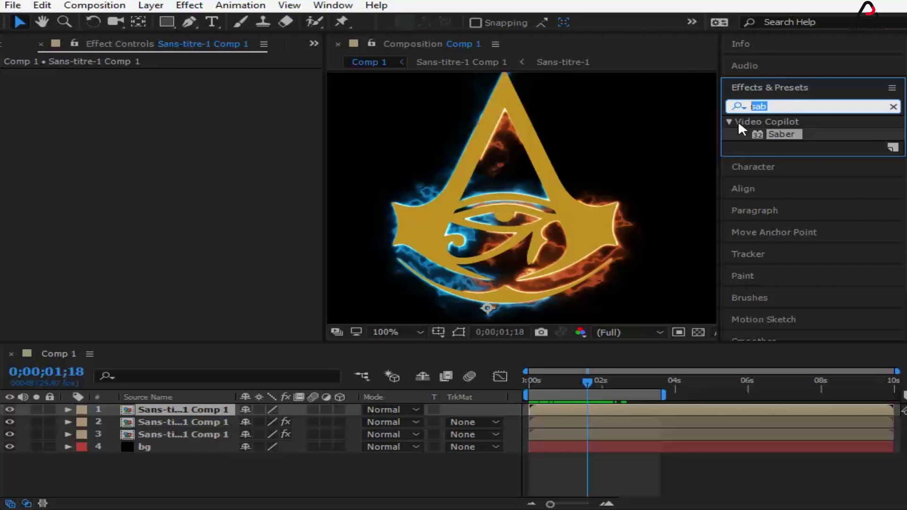
type("blin")
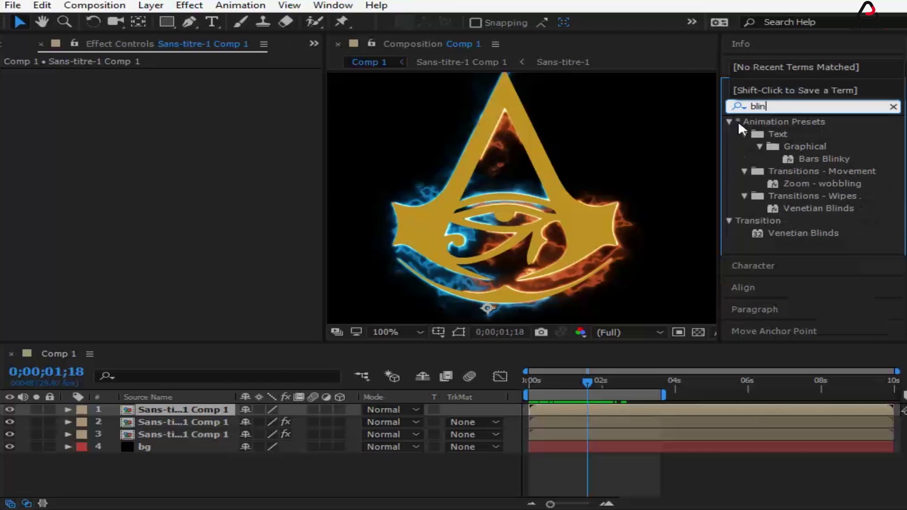
left_click(798, 230)
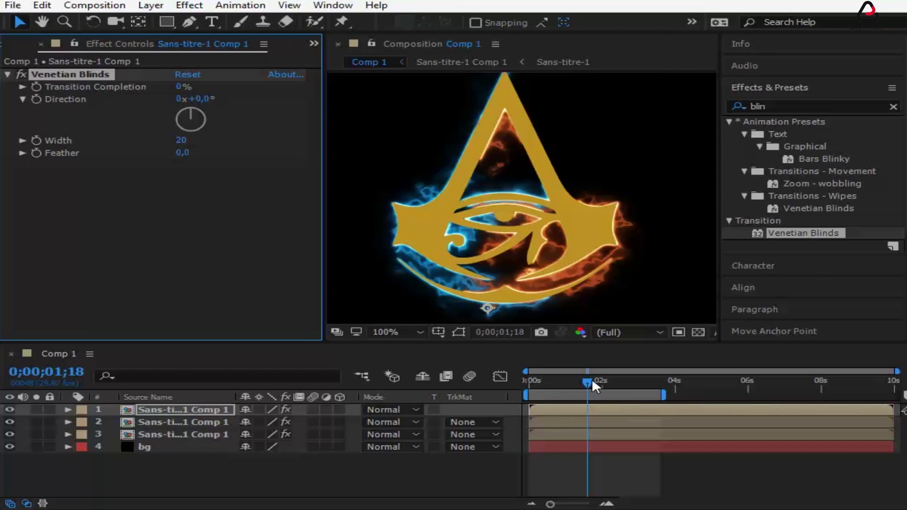
Set the Venetian Blinds Transition Completion to 97% at 0;00;01;22 and start keyframing it.
left_click_drag(587, 378, 591, 381)
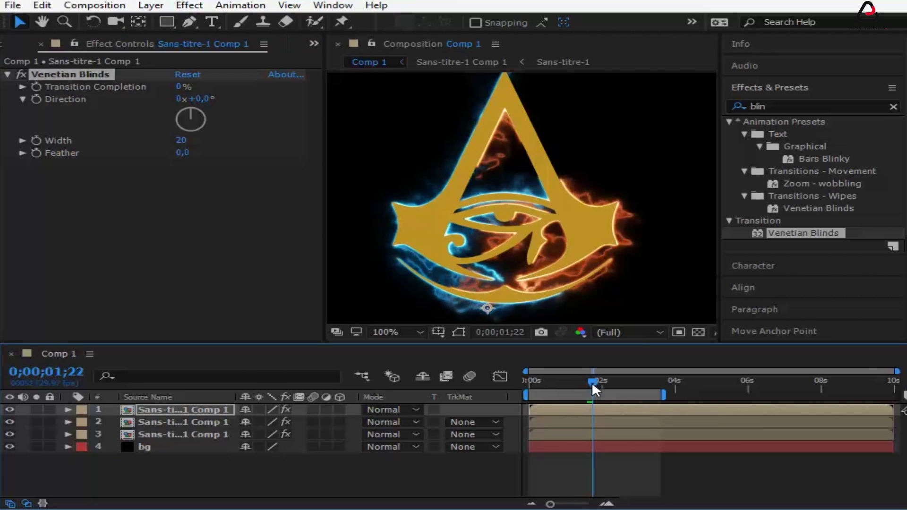
left_click_drag(182, 82, 255, 91)
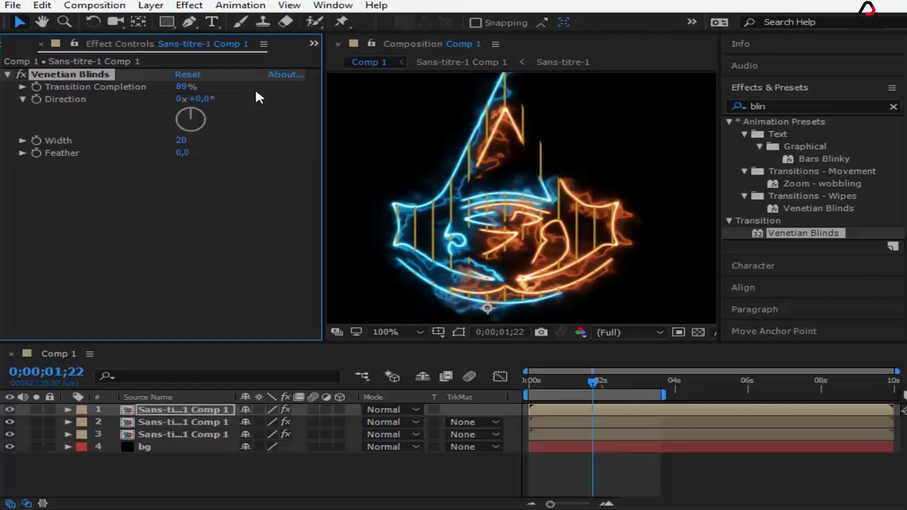
left_click_drag(180, 86, 220, 89)
left_click(36, 87)
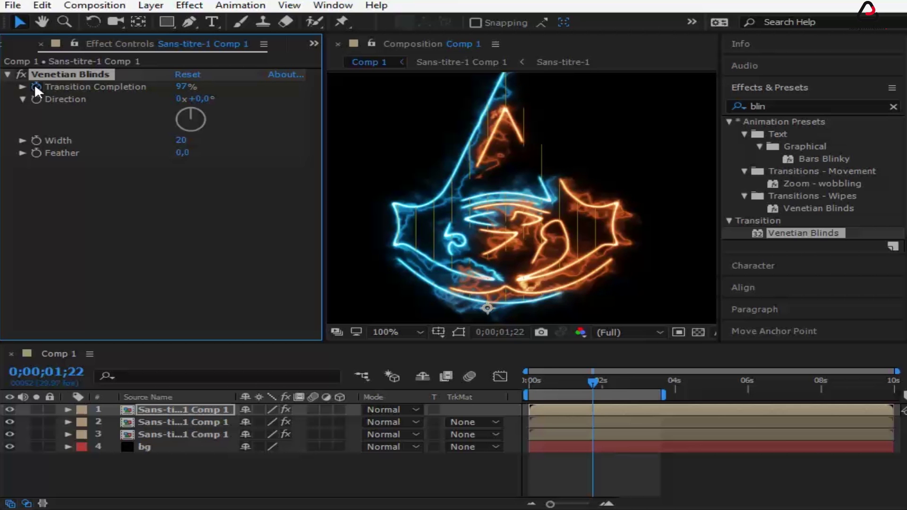
Reveal the top layer's Venetian Blinds properties and set the Transition Completion keyframe at 0;00;01;22 to 100%.
mouse_move(591, 378)
left_mouse_down()
mouse_move(600, 379)
mouse_move(592, 379)
left_mouse_up()
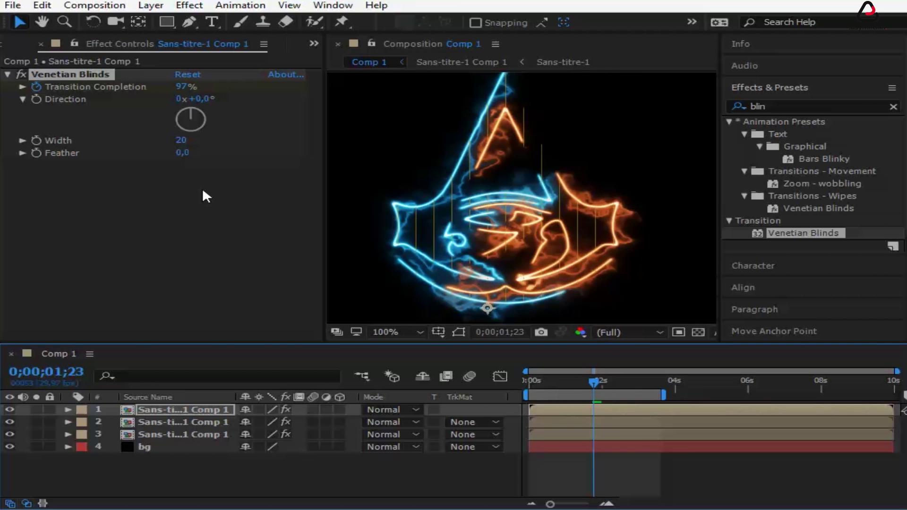
left_click(68, 409)
left_click(83, 434)
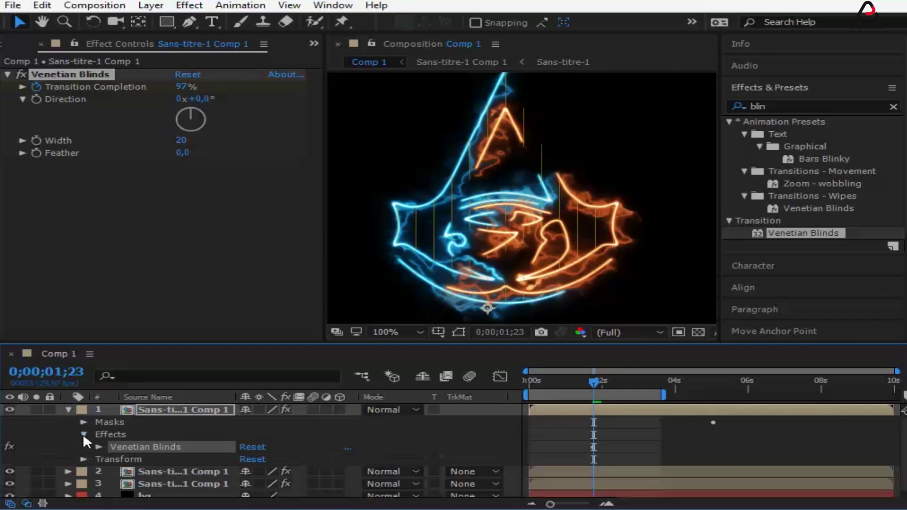
left_click(98, 447)
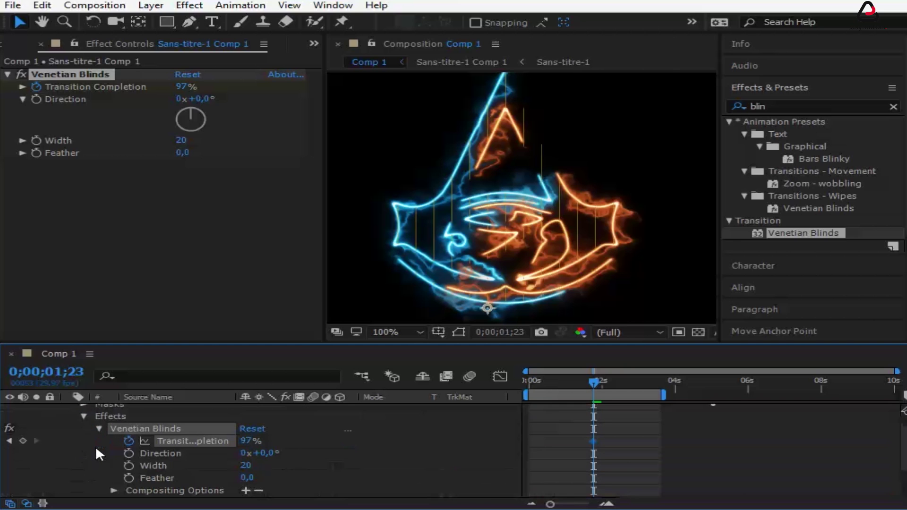
left_click(7, 441)
left_click(247, 440)
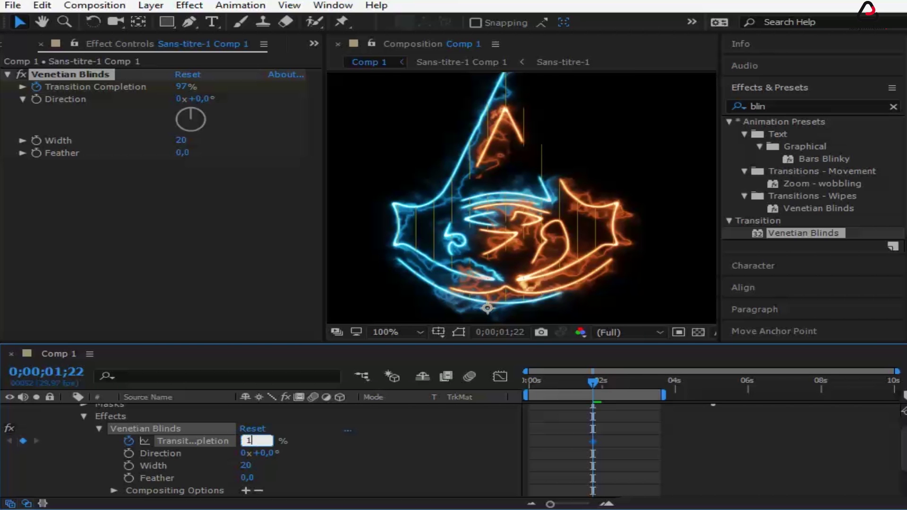
key("Return")
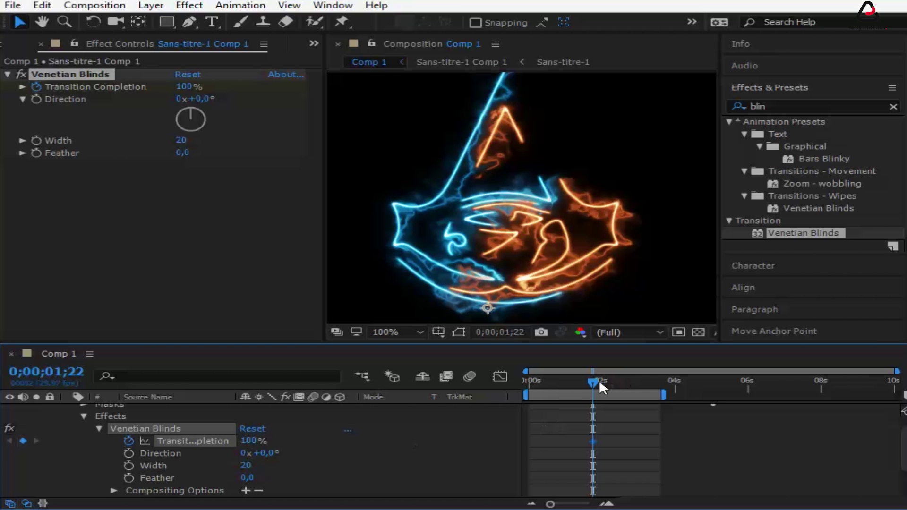
Add a Transition Completion keyframe of 0% at 0;00;02;03.
mouse_move(594, 380)
left_mouse_down()
mouse_move(613, 380)
mouse_move(605, 377)
left_mouse_up()
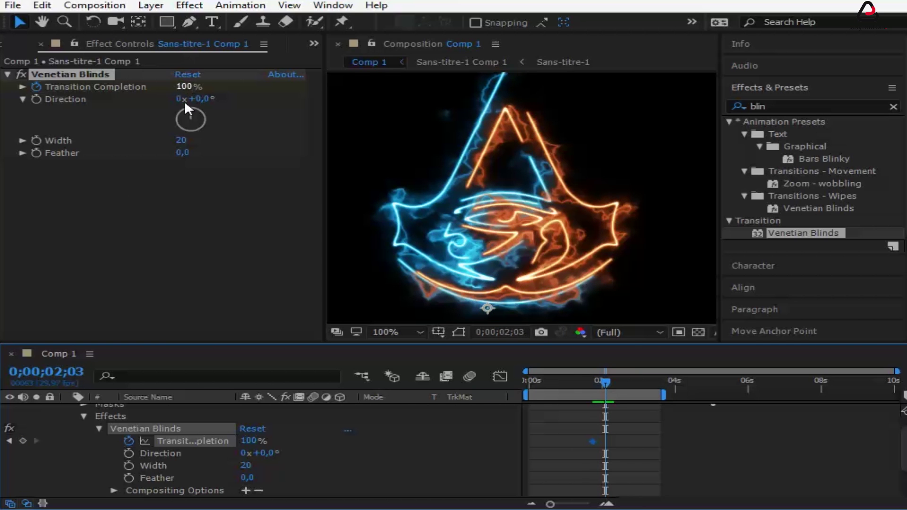
left_click(253, 441)
type("0")
key("Return")
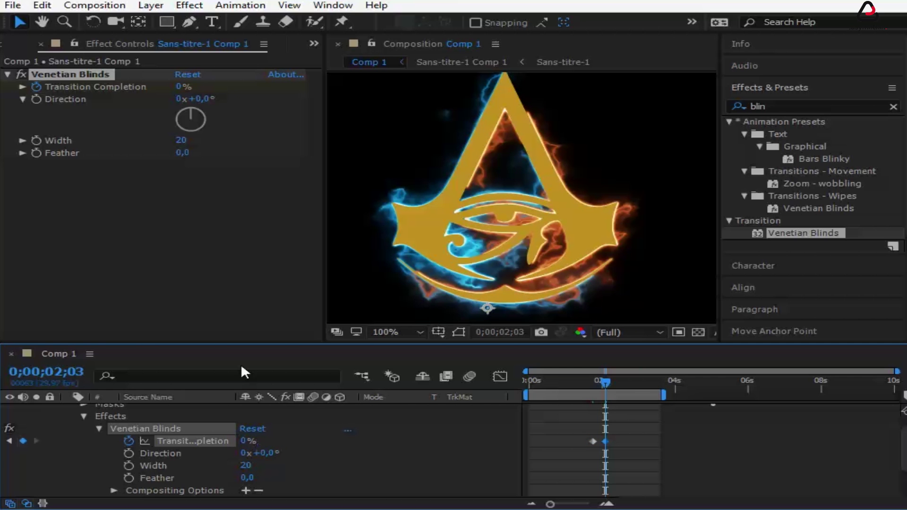
Move to 0;00;01;28, then set the Venetian Blinds Direction to 45° and the Width to 11.
left_click_drag(607, 381, 600, 381)
left_click_drag(195, 111, 200, 111)
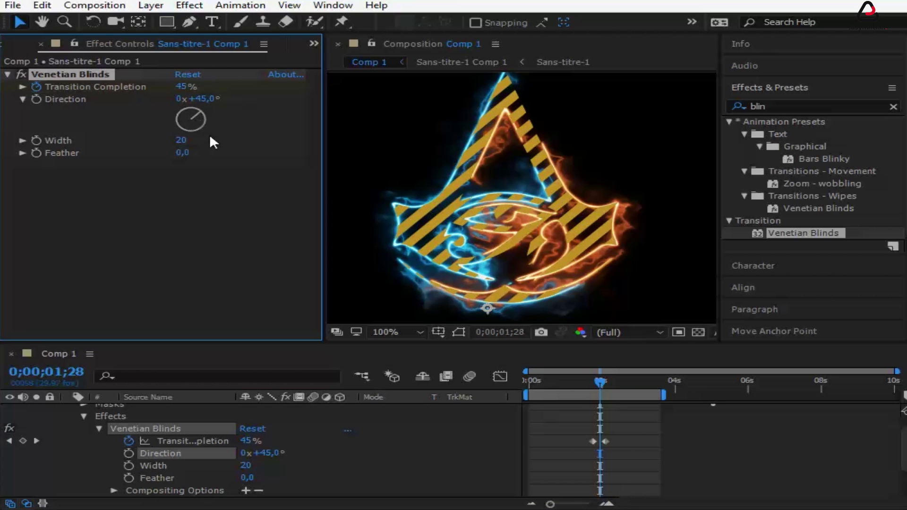
left_click_drag(181, 141, 168, 141)
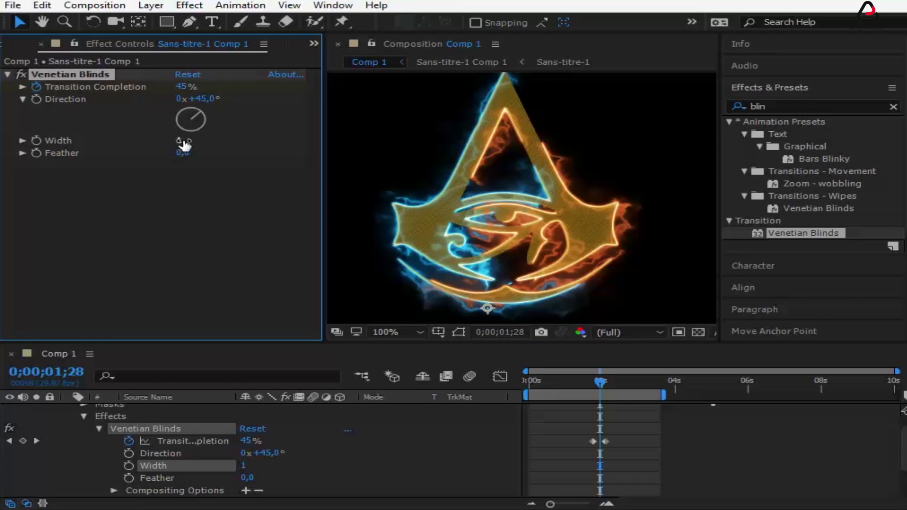
left_click_drag(179, 140, 185, 140)
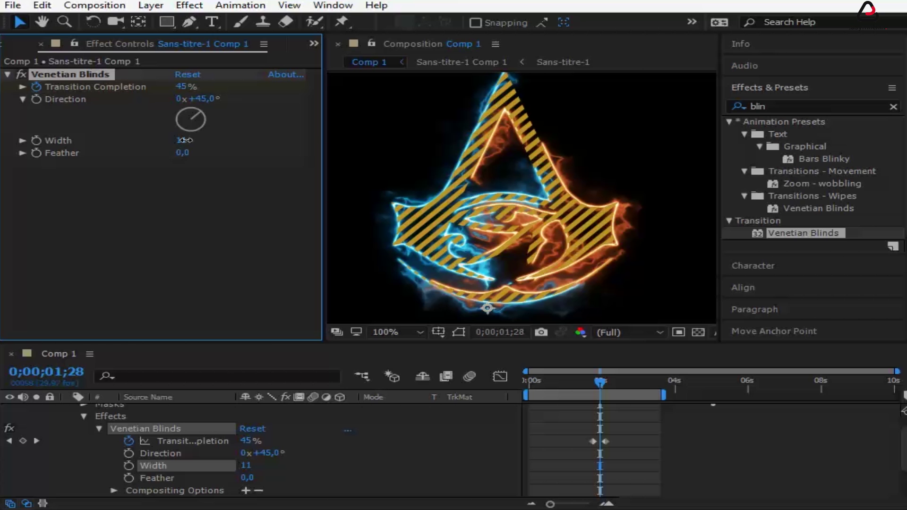
Move the current time to 0;00;02;00 and collapse the top logo layer's properties.
mouse_move(601, 380)
left_mouse_down()
mouse_move(531, 378)
mouse_move(635, 375)
mouse_move(591, 375)
mouse_move(617, 373)
mouse_move(604, 373)
left_mouse_up()
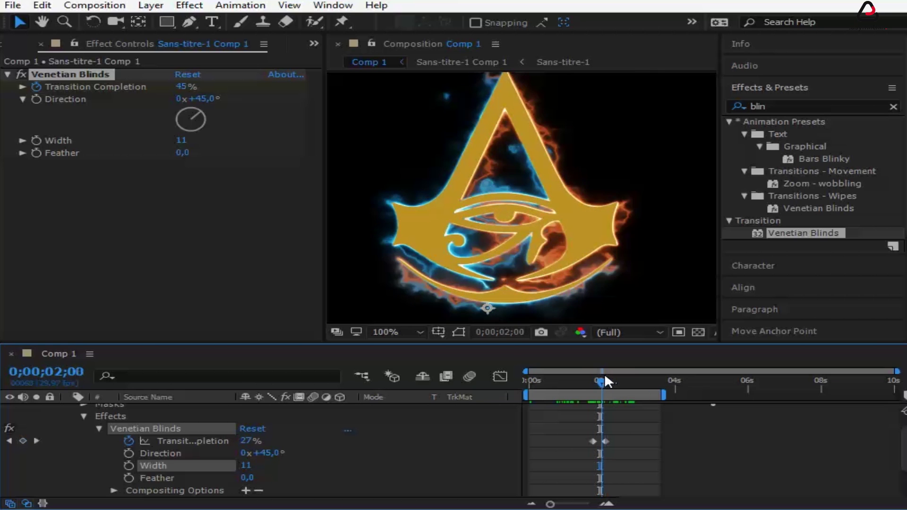
scroll(472, 444, "up", 1)
left_click(69, 409)
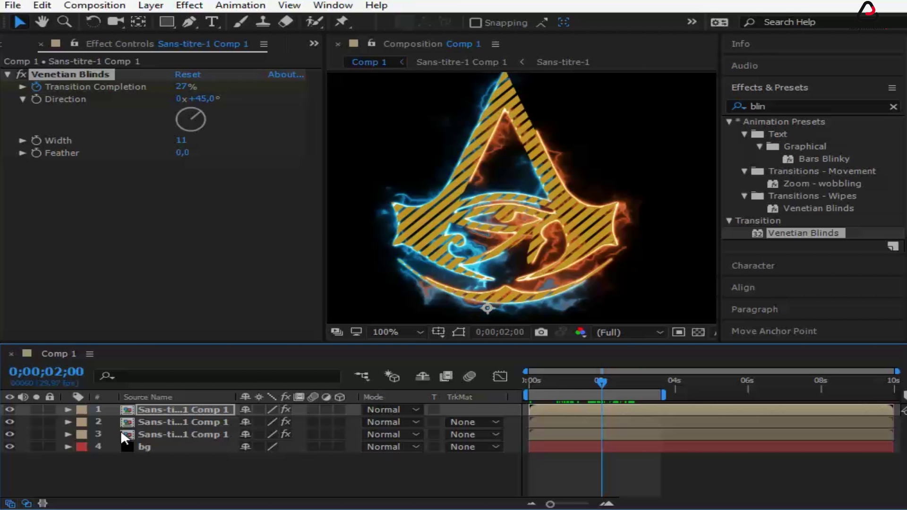
Select the orange Saber layer and move the current time back to about 0;00;01;27.
left_click(134, 420)
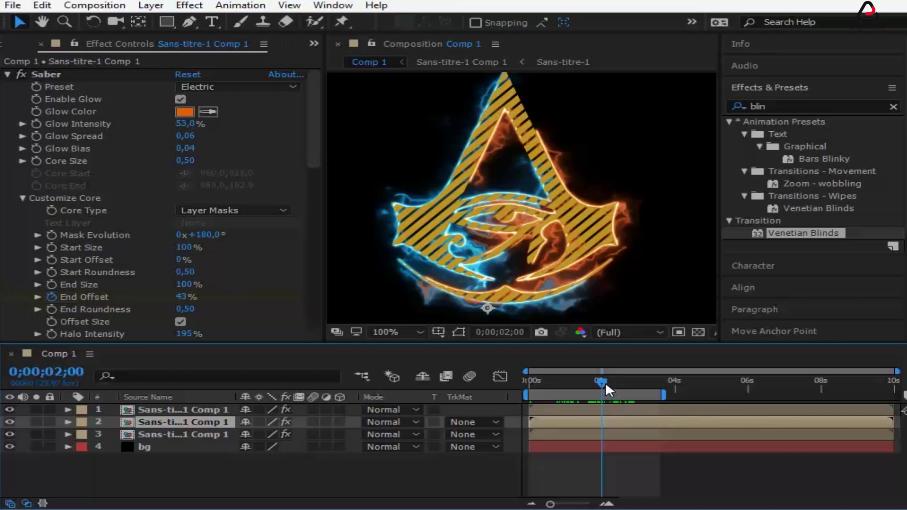
left_click_drag(601, 381, 596, 382)
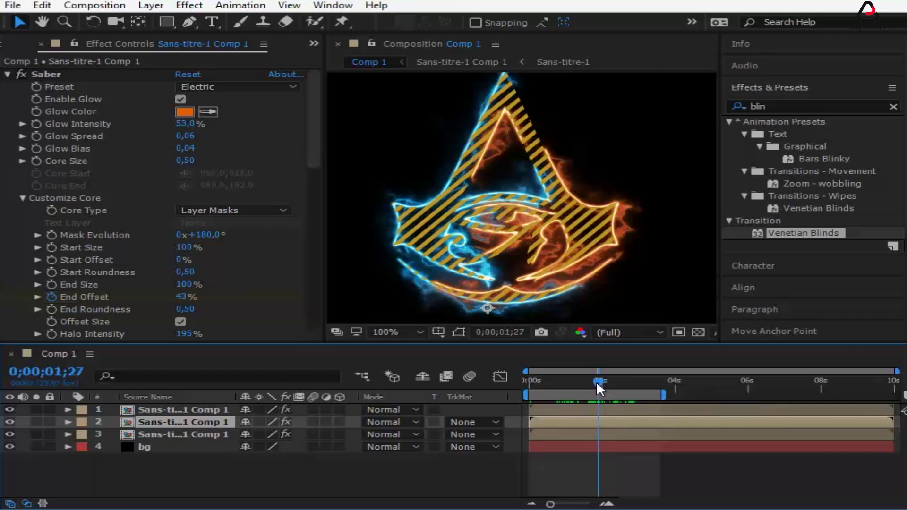
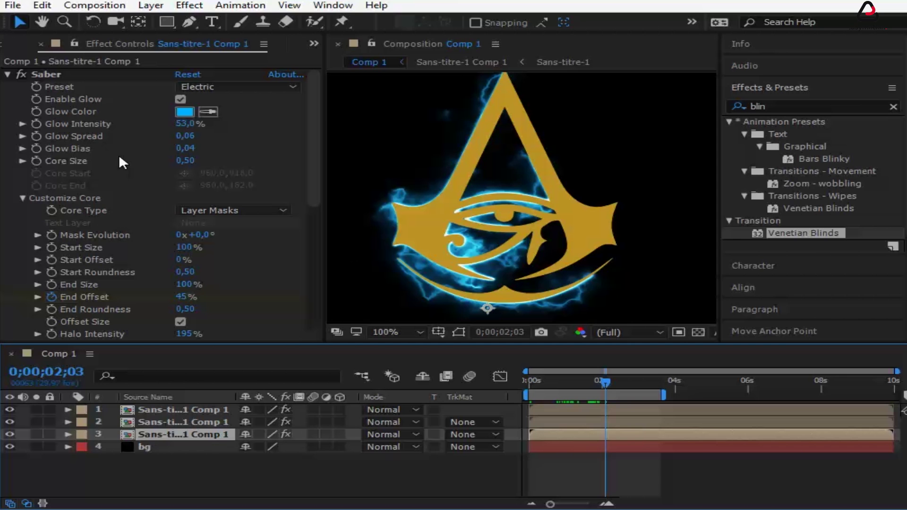
Keyframe the blue Saber layer's Core Size at 0;00;01;25, then set it to 0 at about 0;00;02;05.
left_click_drag(605, 383, 596, 383)
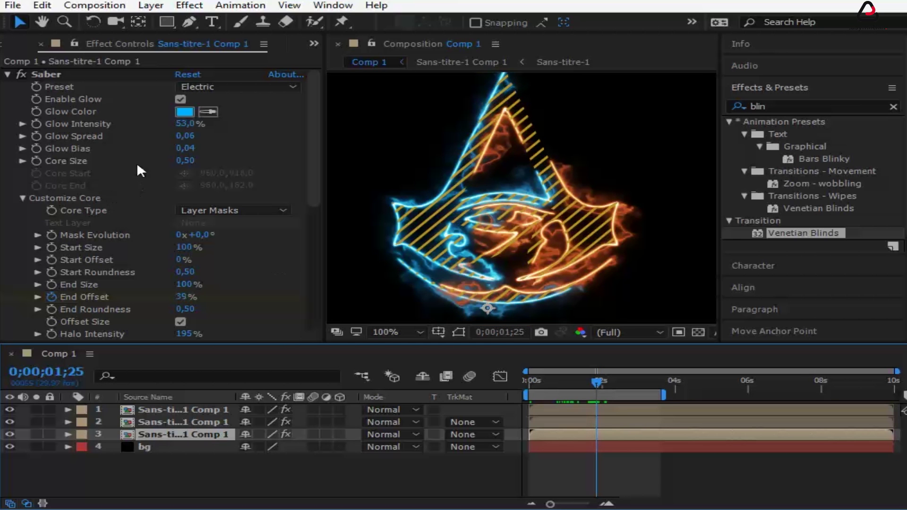
left_click(34, 160)
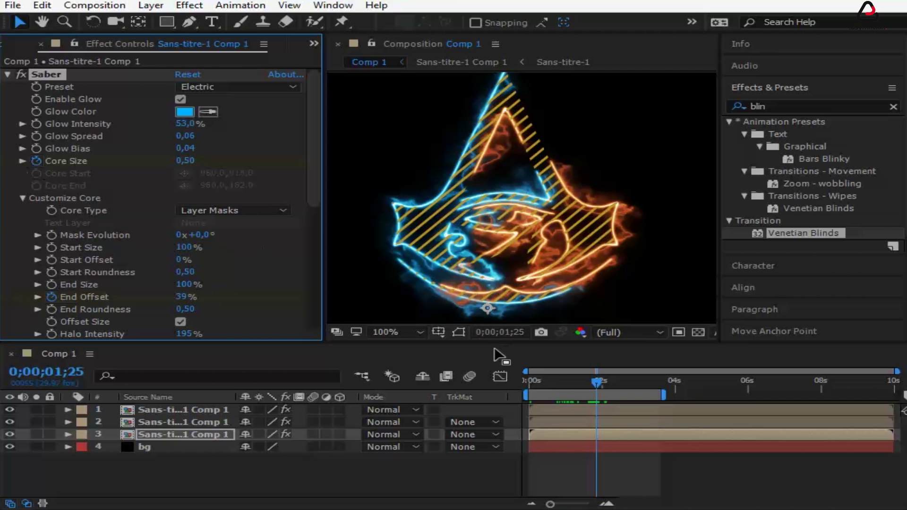
left_click_drag(595, 382, 607, 384)
left_click_drag(186, 161, 116, 162)
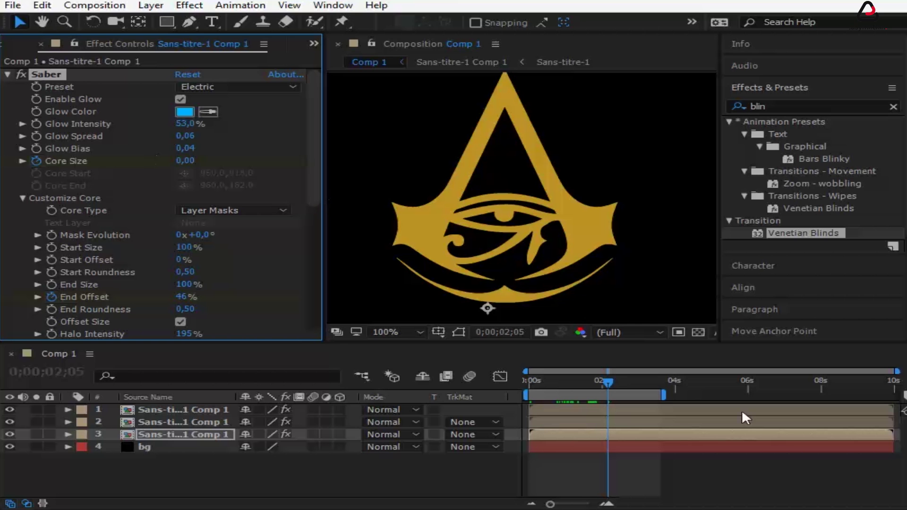
Return to 0;00;00;00 and preview the logo animation from the start.
left_click(607, 383)
left_click_drag(606, 383, 527, 390)
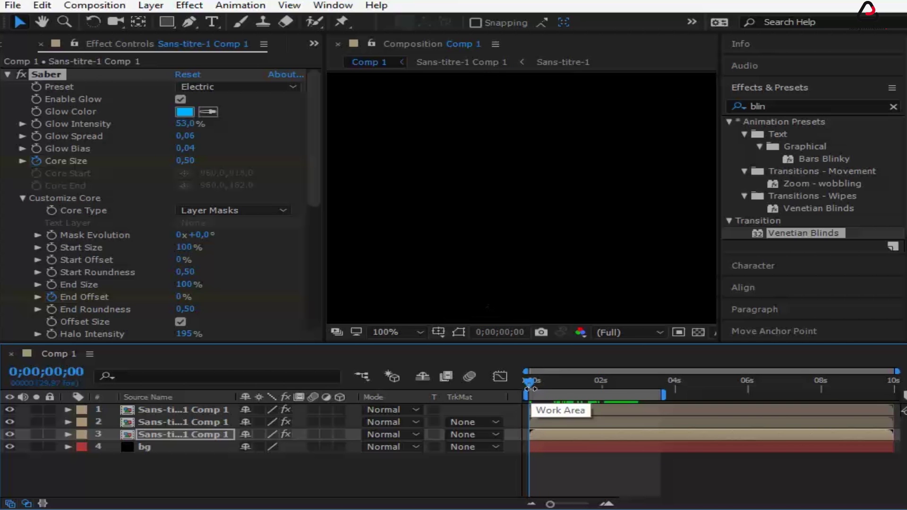
key("space")
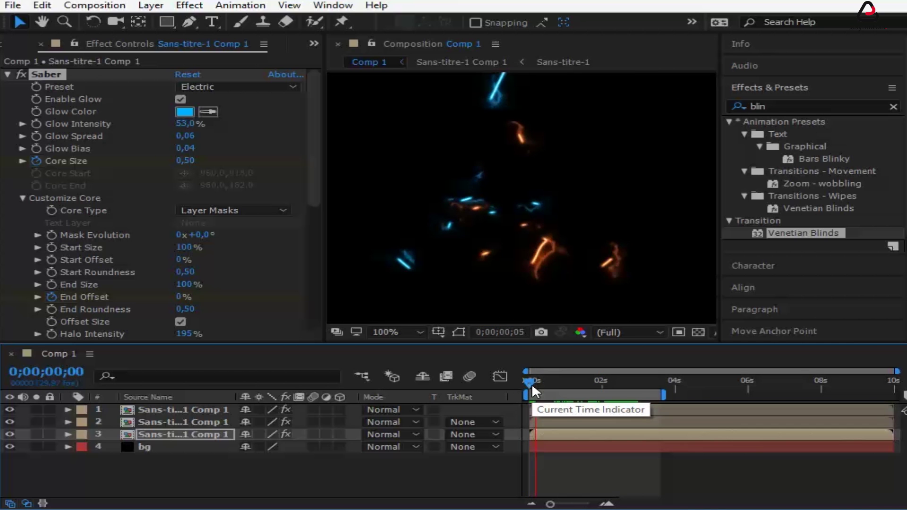